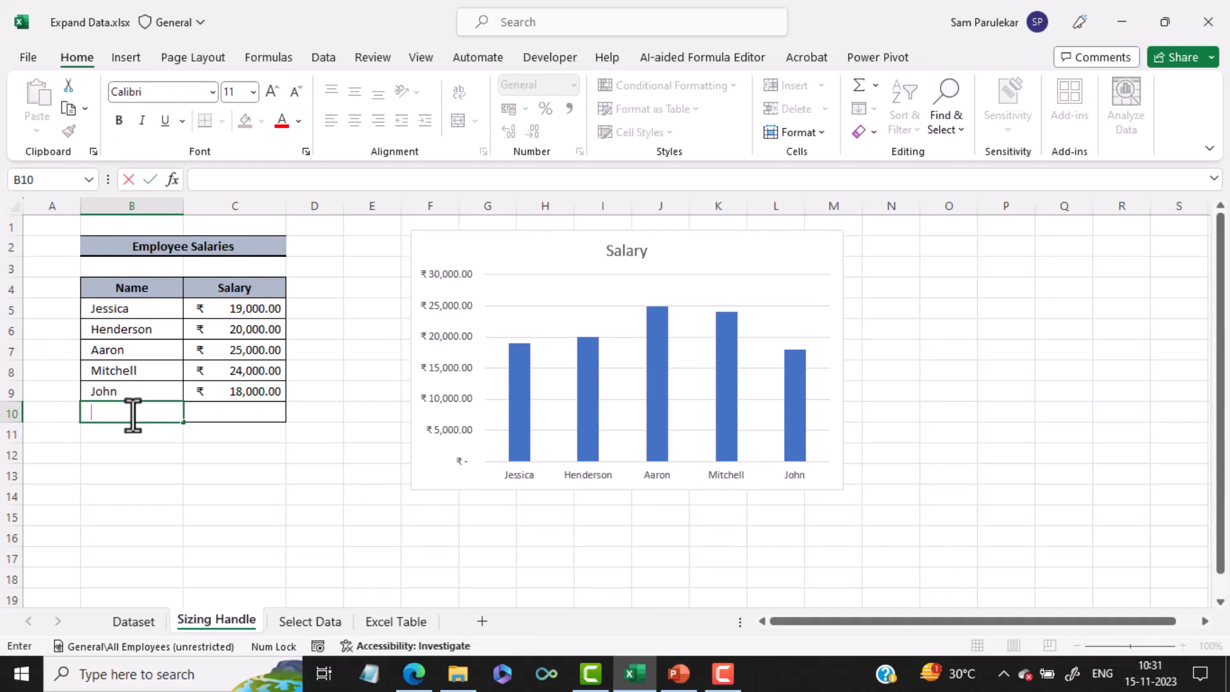
Enter a new employee's name in B10 and salary 22000 in C10, and extend the Salary chart's data range to include row 10
{"action": "type", "text": "Leo"}
{"action": "left_click", "coordinate": [207, 407]}
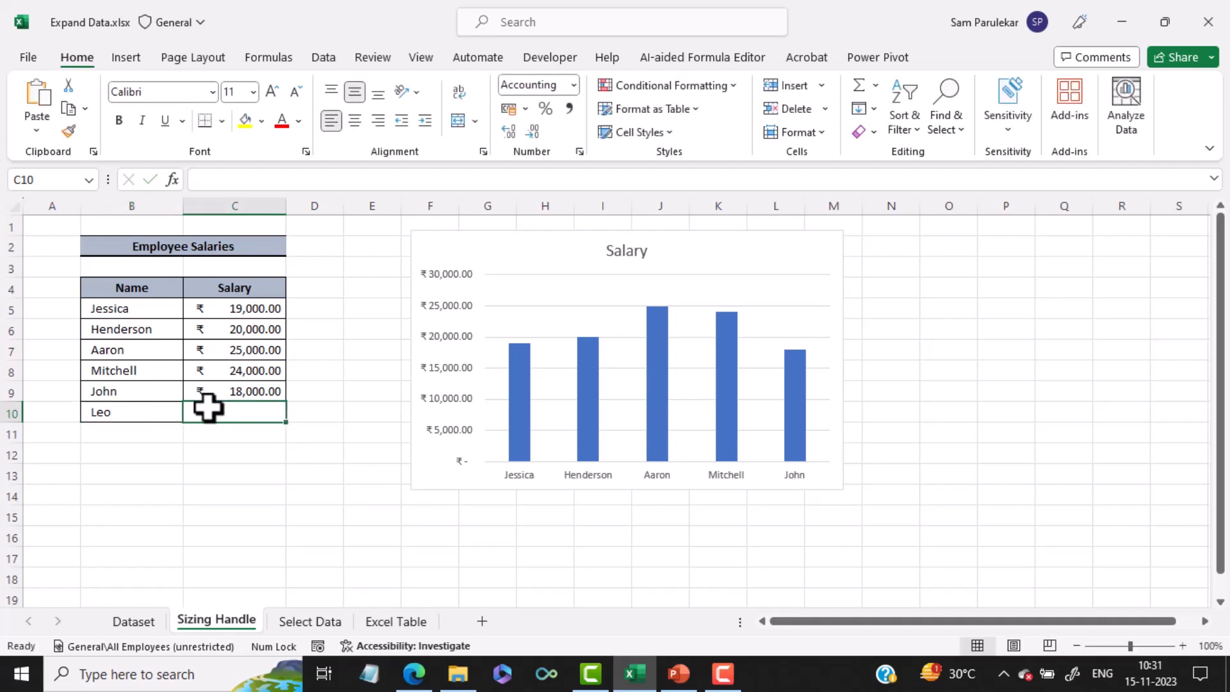
{"action": "type", "text": "22000"}
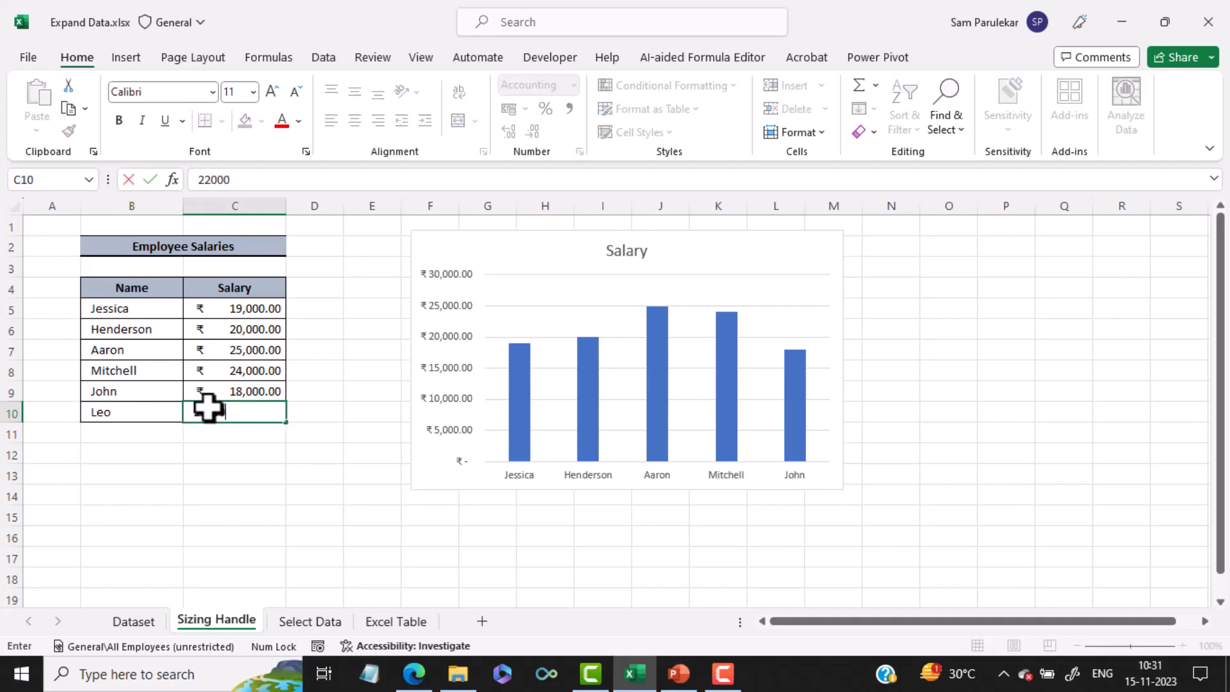
{"action": "key", "text": "Return"}
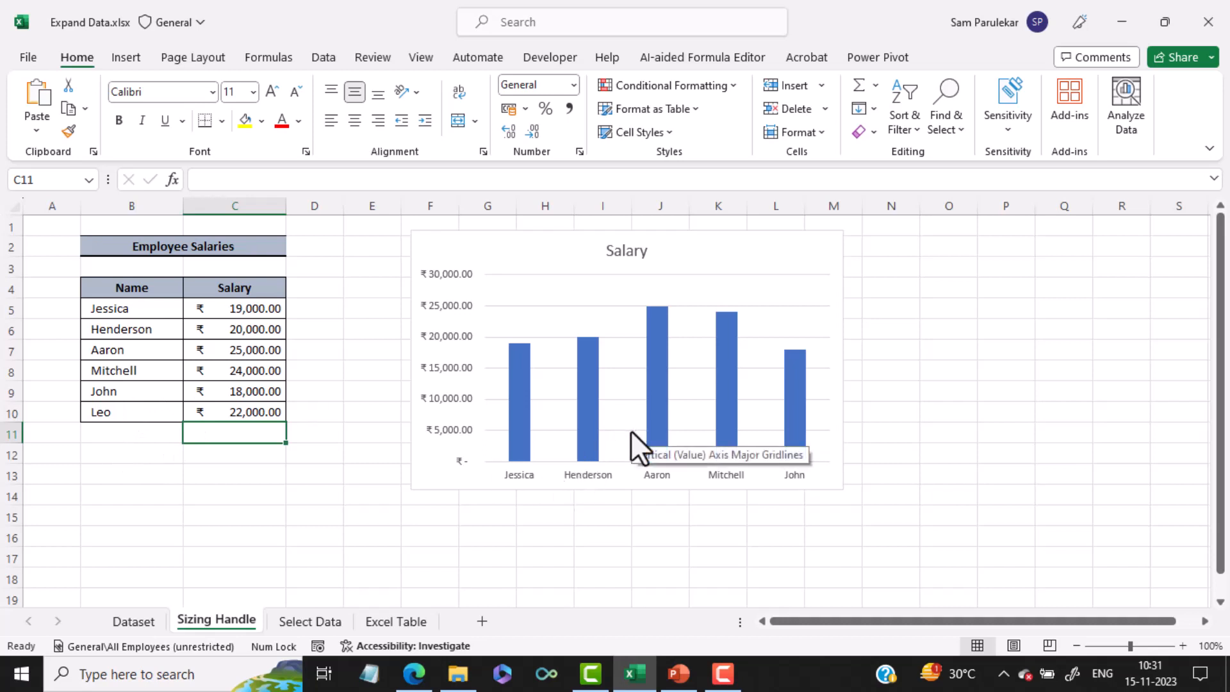
{"action": "left_click", "coordinate": [811, 243]}
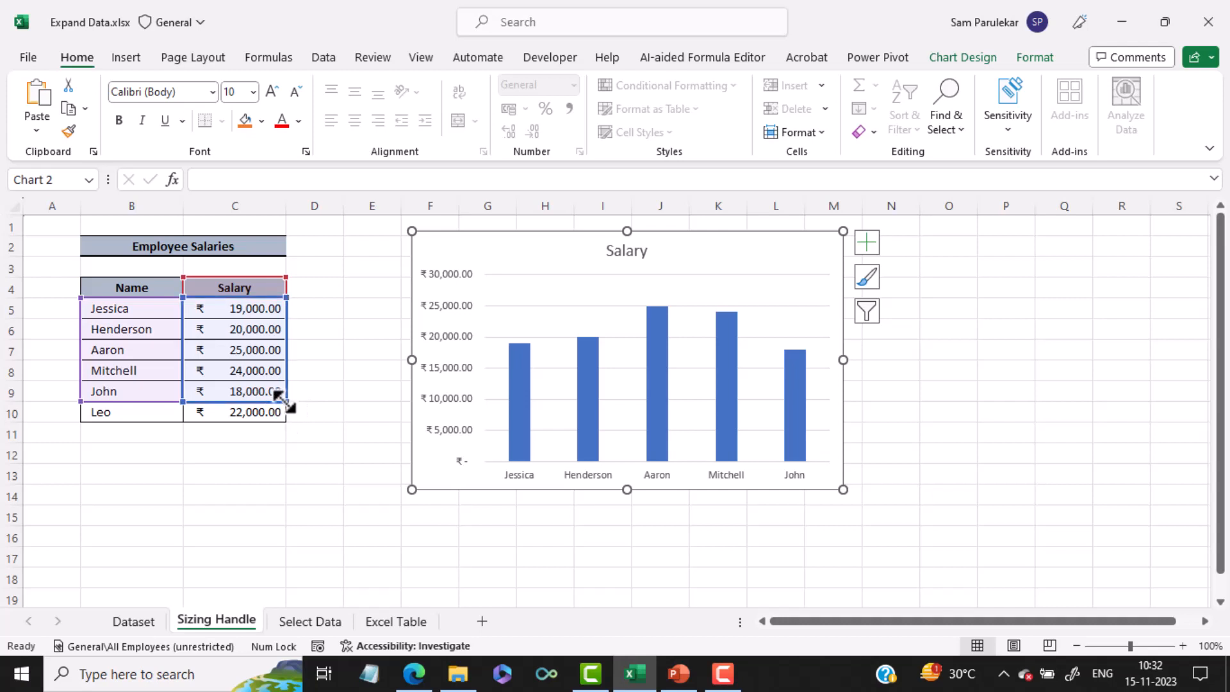
{"action": "left_click_drag", "start_coordinate": [284, 403], "coordinate": [286, 422]}
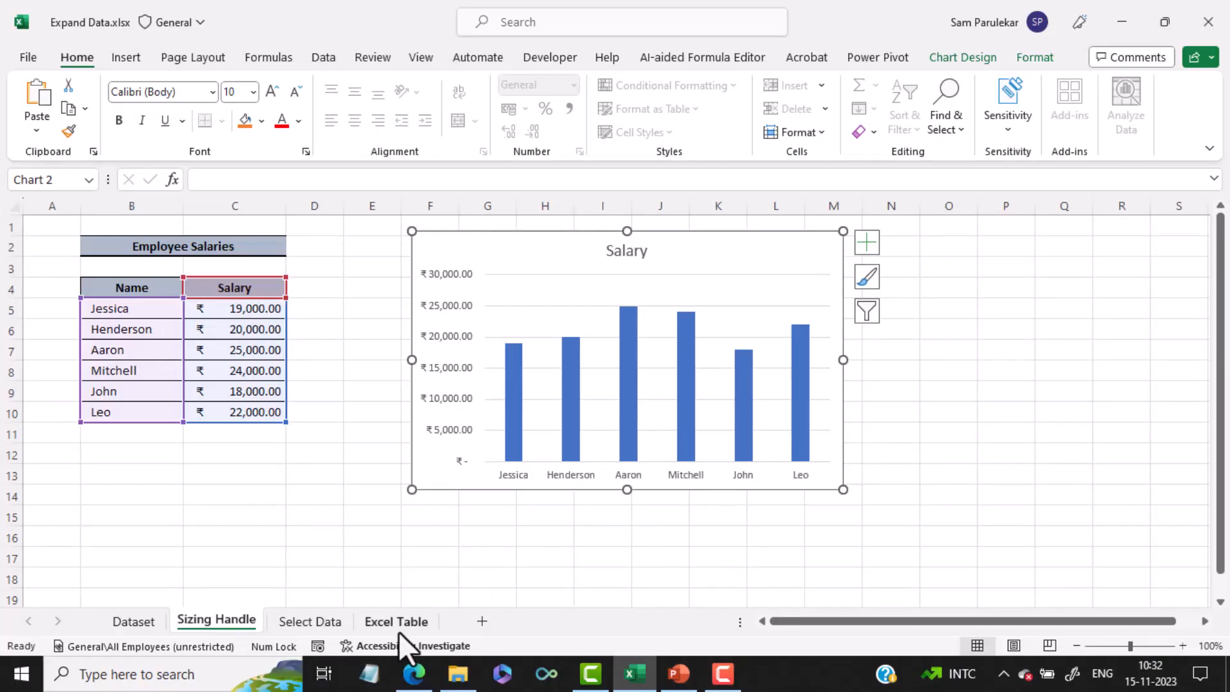
On the Select Data sheet, insert a 2-D clustered column chart of the employee salaries and position it beside the data near row 2
{"action": "left_click", "coordinate": [310, 621]}
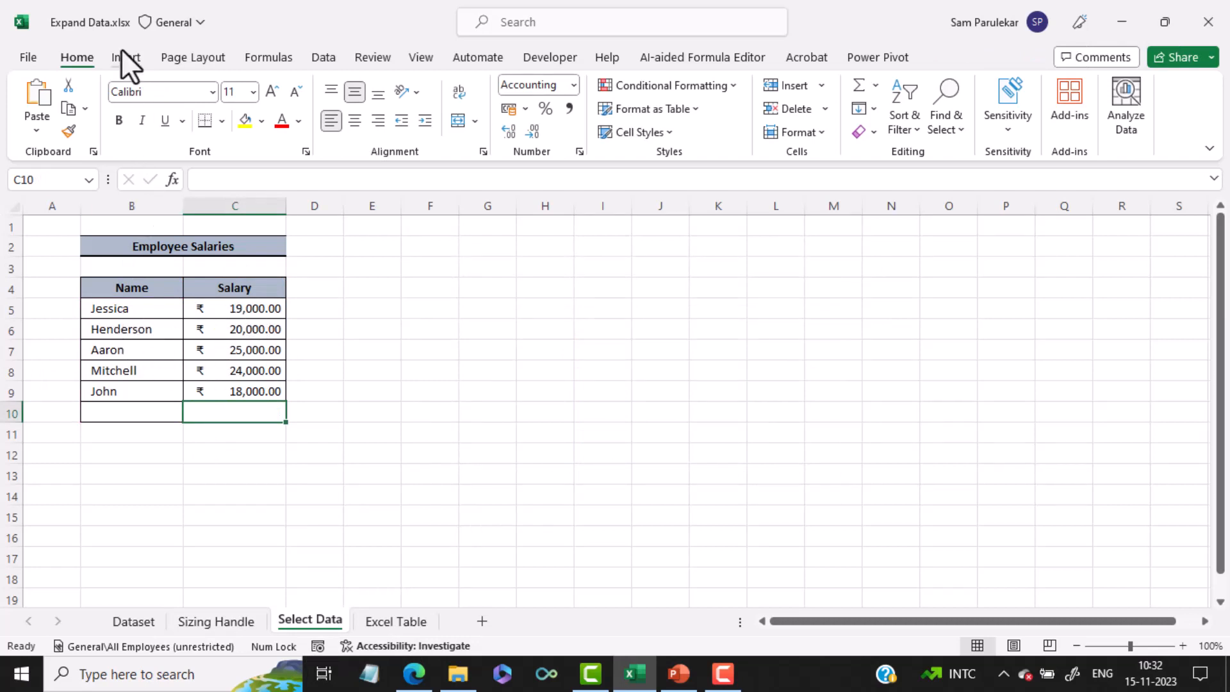
{"action": "left_click", "coordinate": [140, 328]}
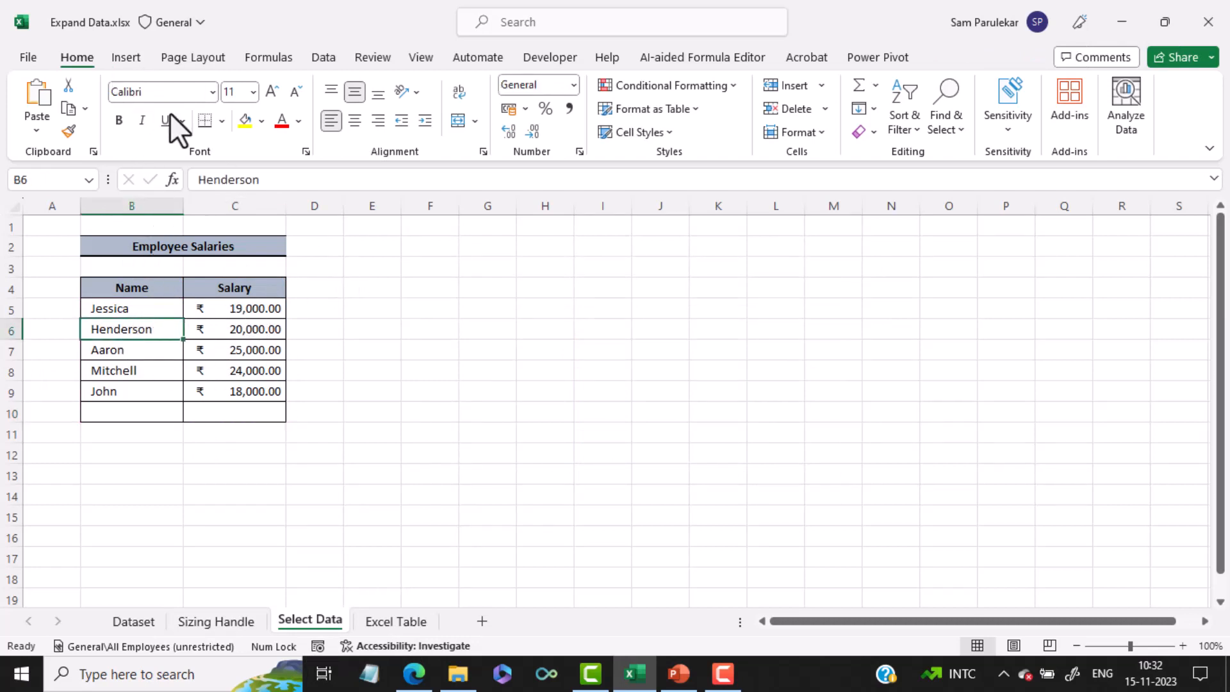
{"action": "left_click", "coordinate": [128, 55]}
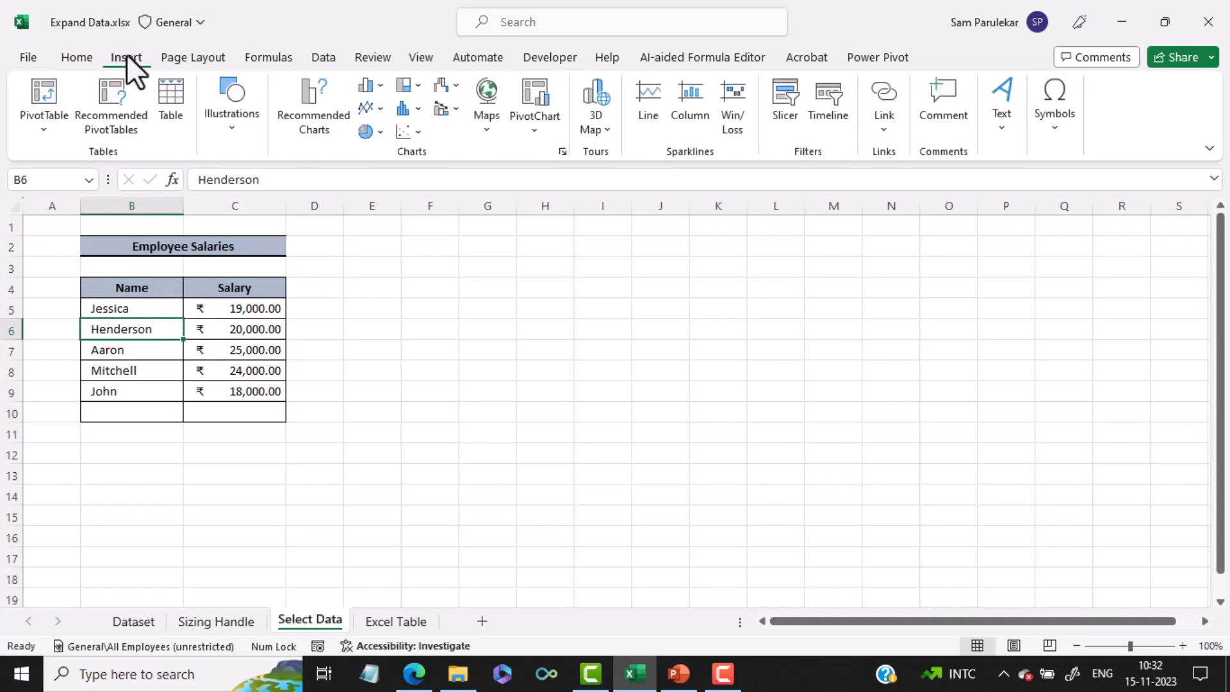
{"action": "left_click", "coordinate": [364, 86]}
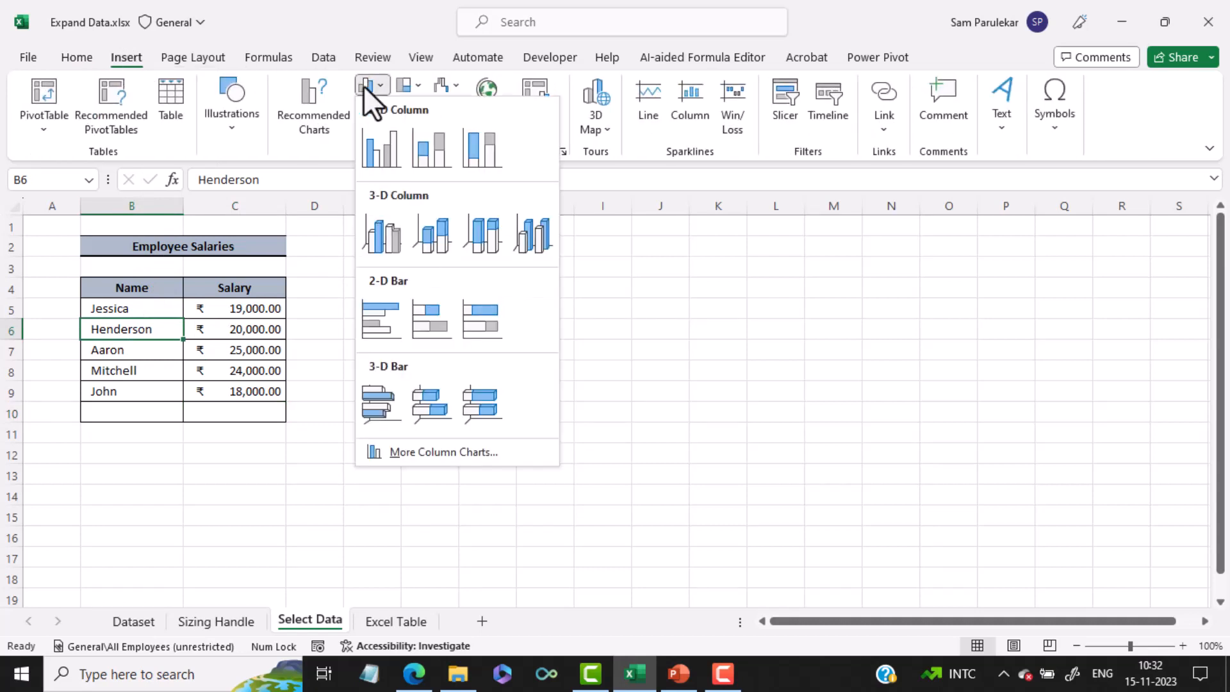
{"action": "left_click", "coordinate": [378, 140]}
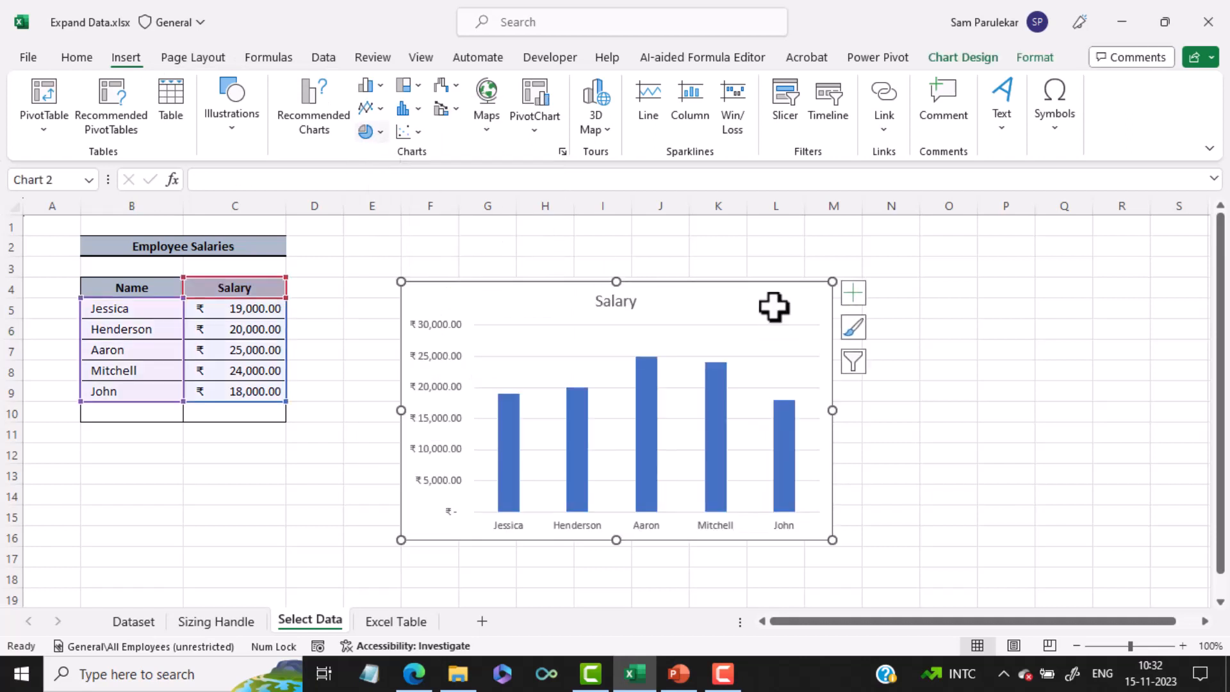
{"action": "left_click_drag", "start_coordinate": [747, 283], "coordinate": [775, 245]}
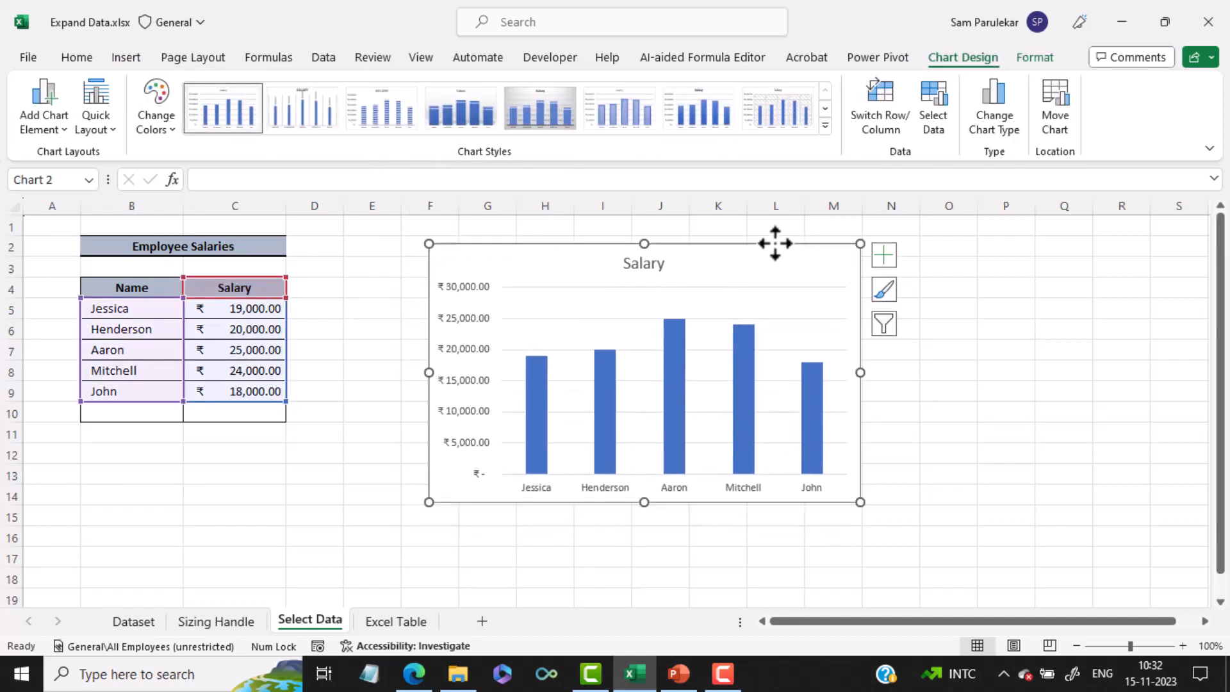
Add a new employee's name in B10 with a salary of 22000 in C10
{"action": "left_click", "coordinate": [138, 418]}
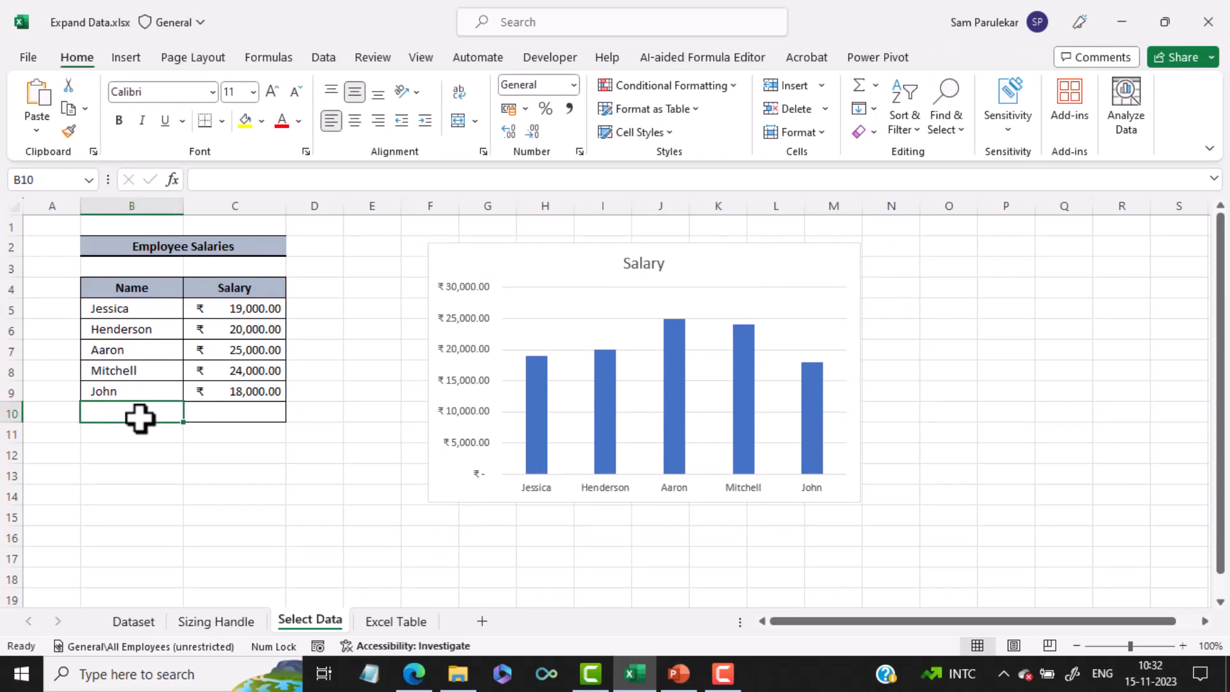
{"action": "type", "text": "Le"}
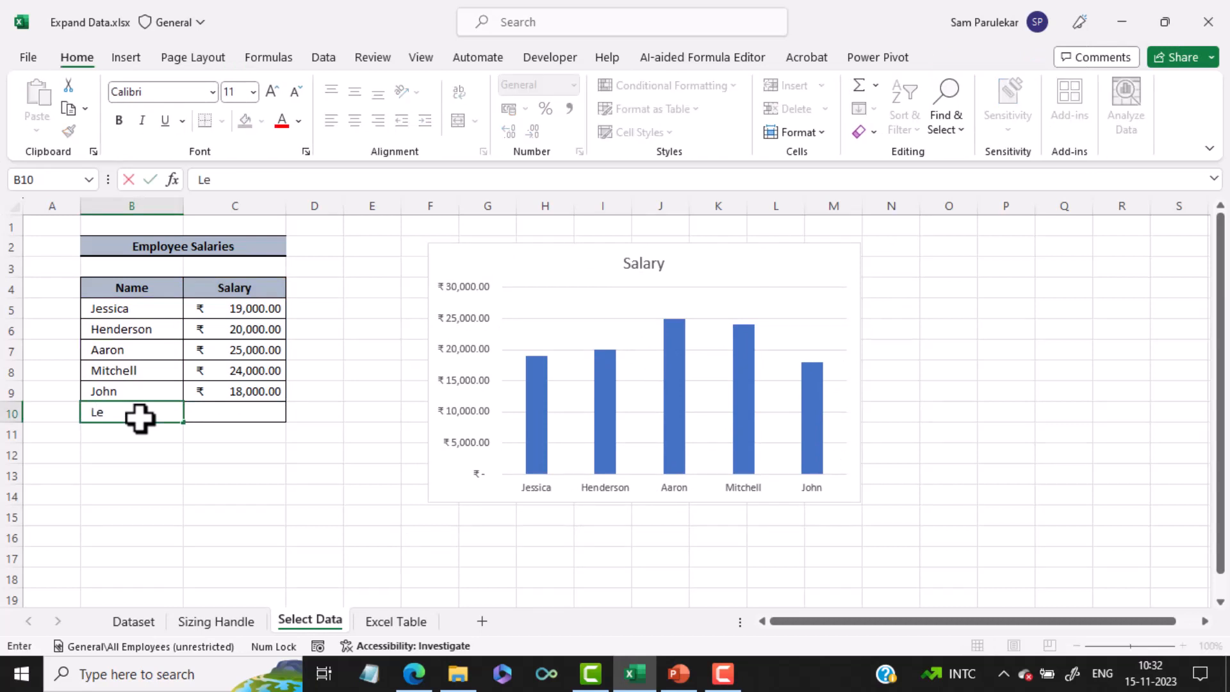
{"action": "type", "text": "o"}
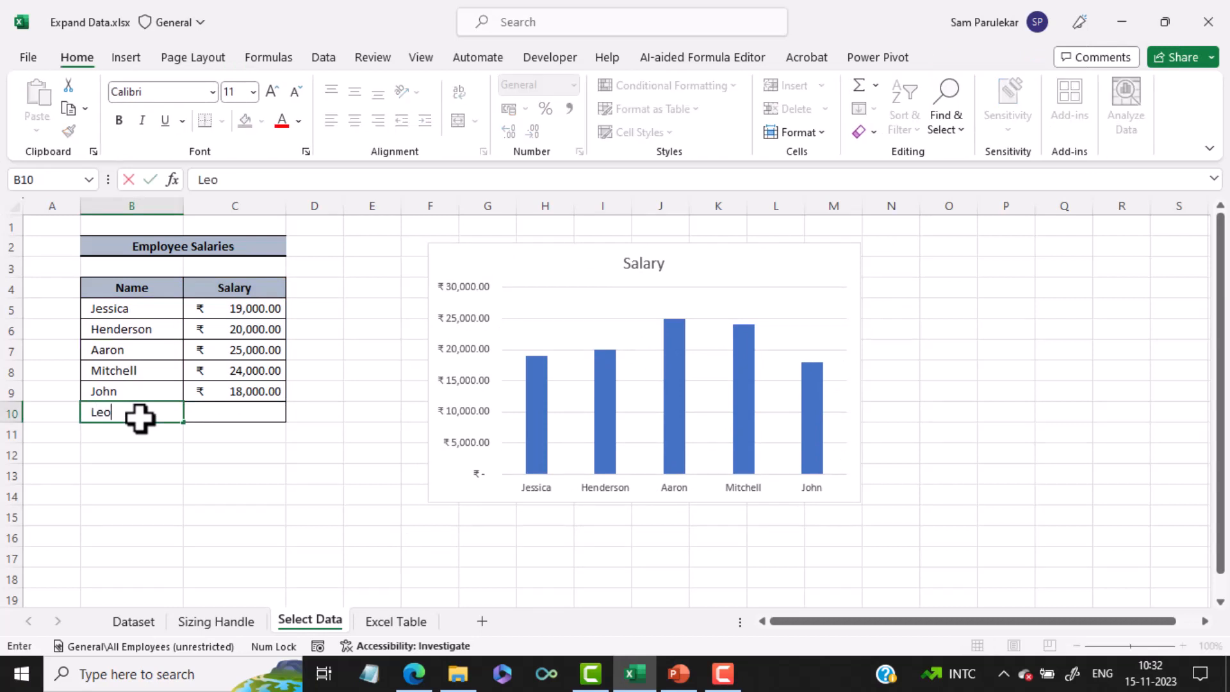
{"action": "left_click", "coordinate": [216, 417]}
{"action": "type", "text": "22000"}
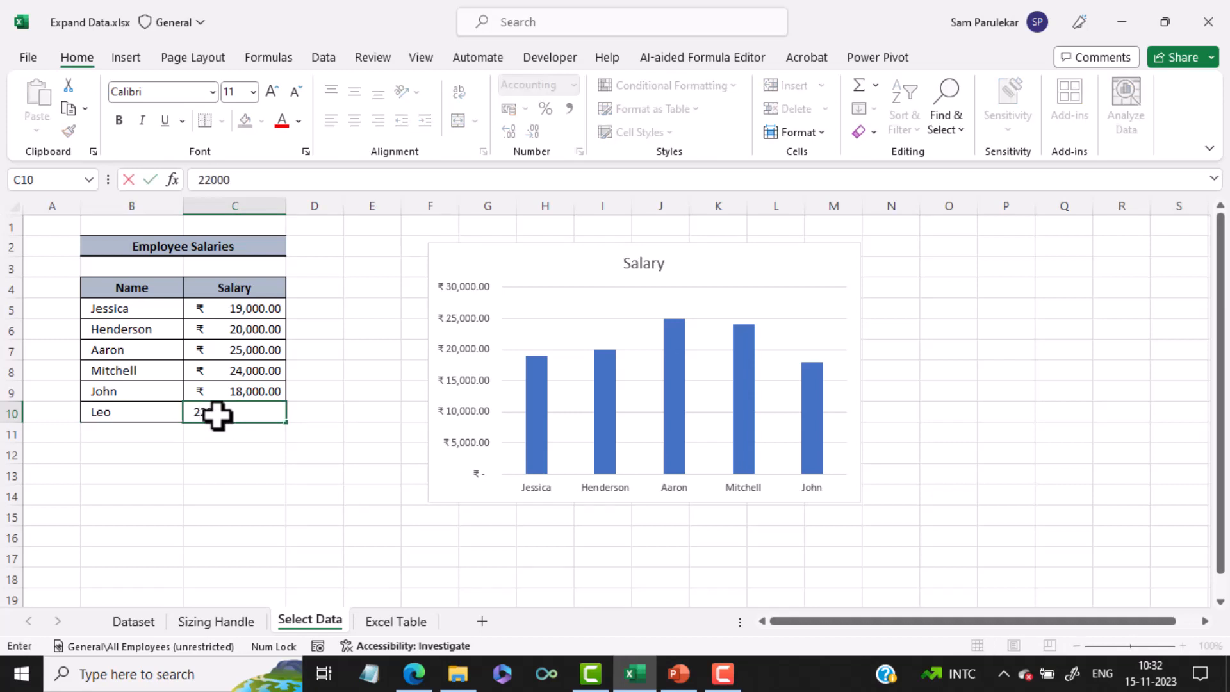
{"action": "key", "text": "Return"}
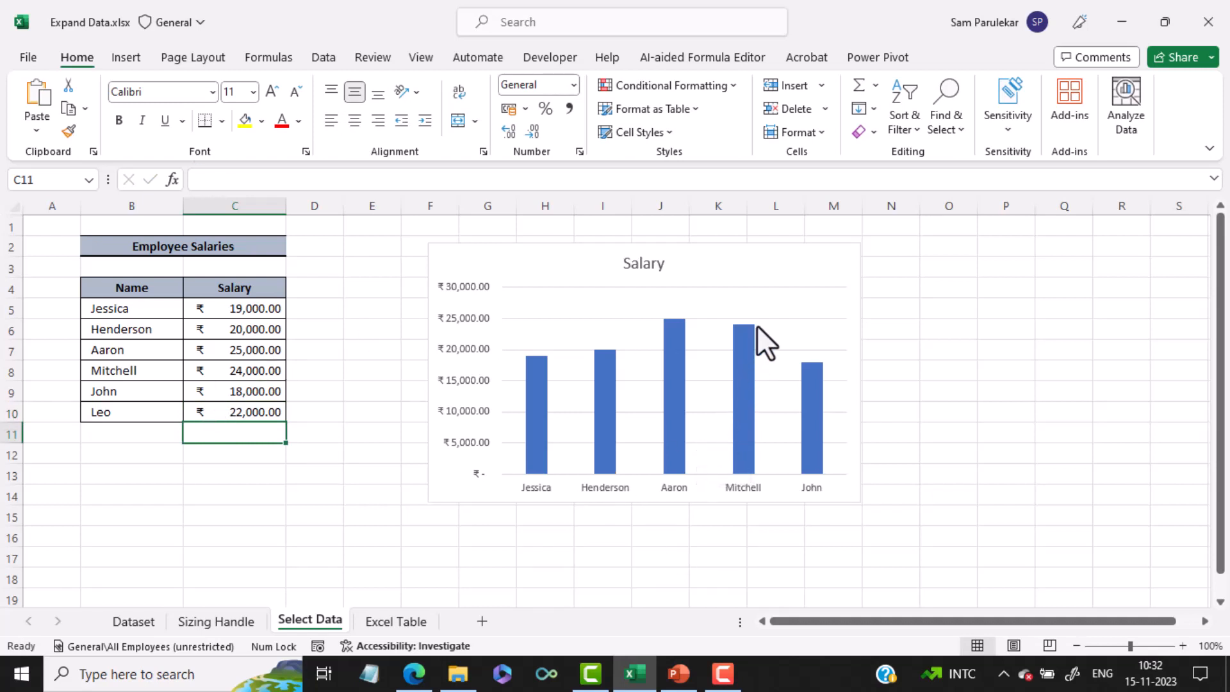
Edit the chart's Salary series in its data source so the series values cover C5:C10
{"action": "left_click", "coordinate": [780, 264]}
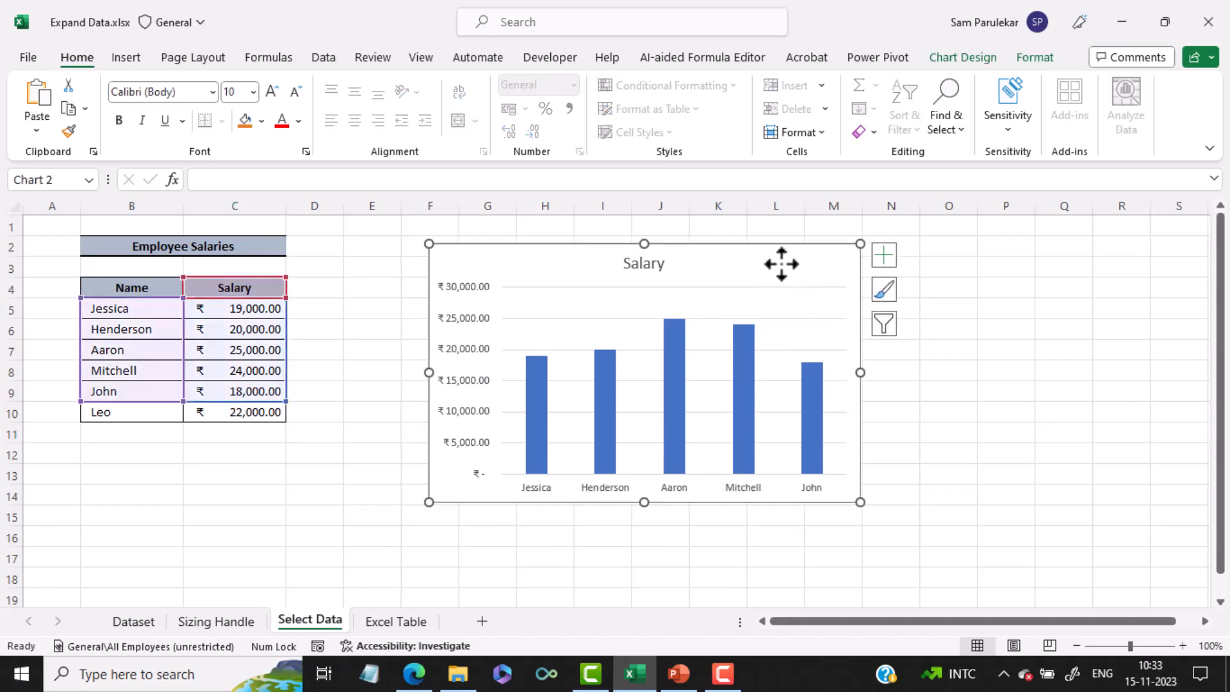
{"action": "right_click", "coordinate": [779, 265]}
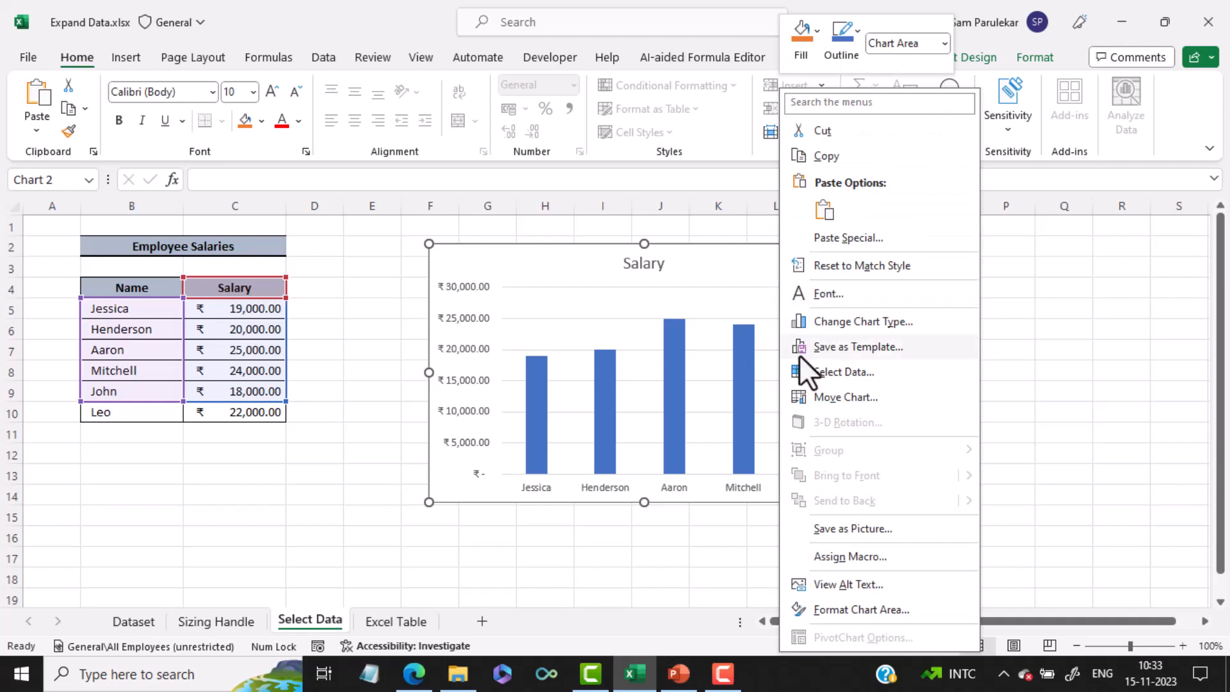
{"action": "left_click", "coordinate": [806, 371]}
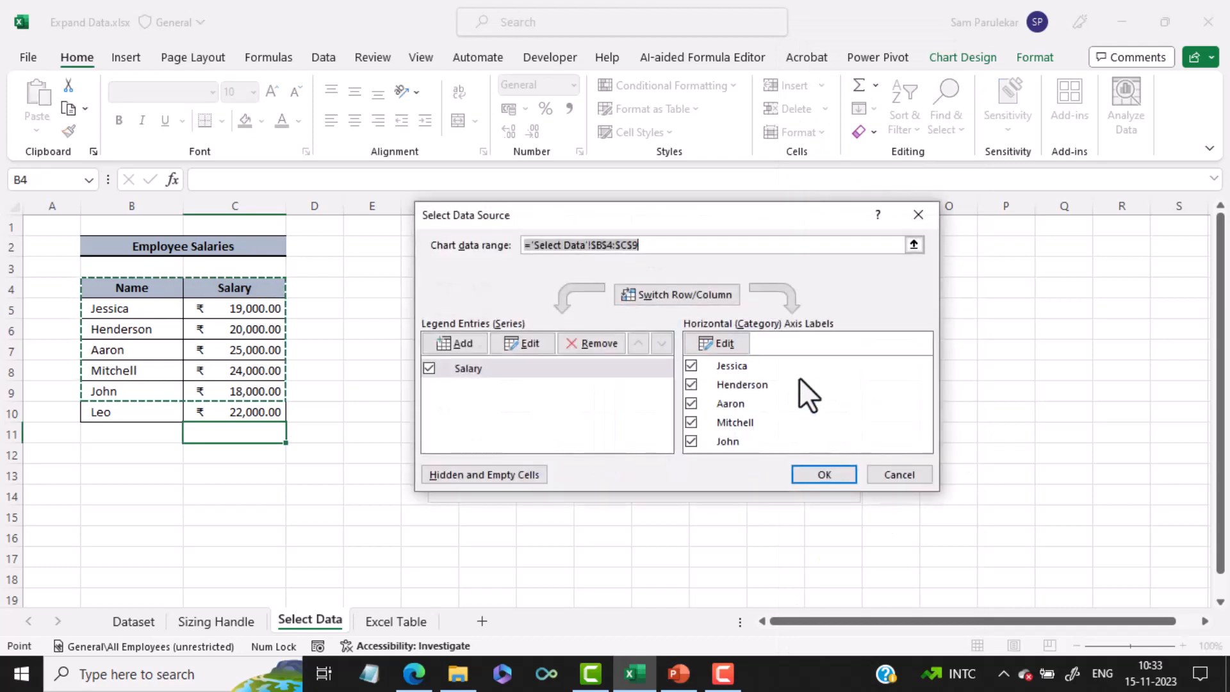
{"action": "left_click", "coordinate": [523, 345]}
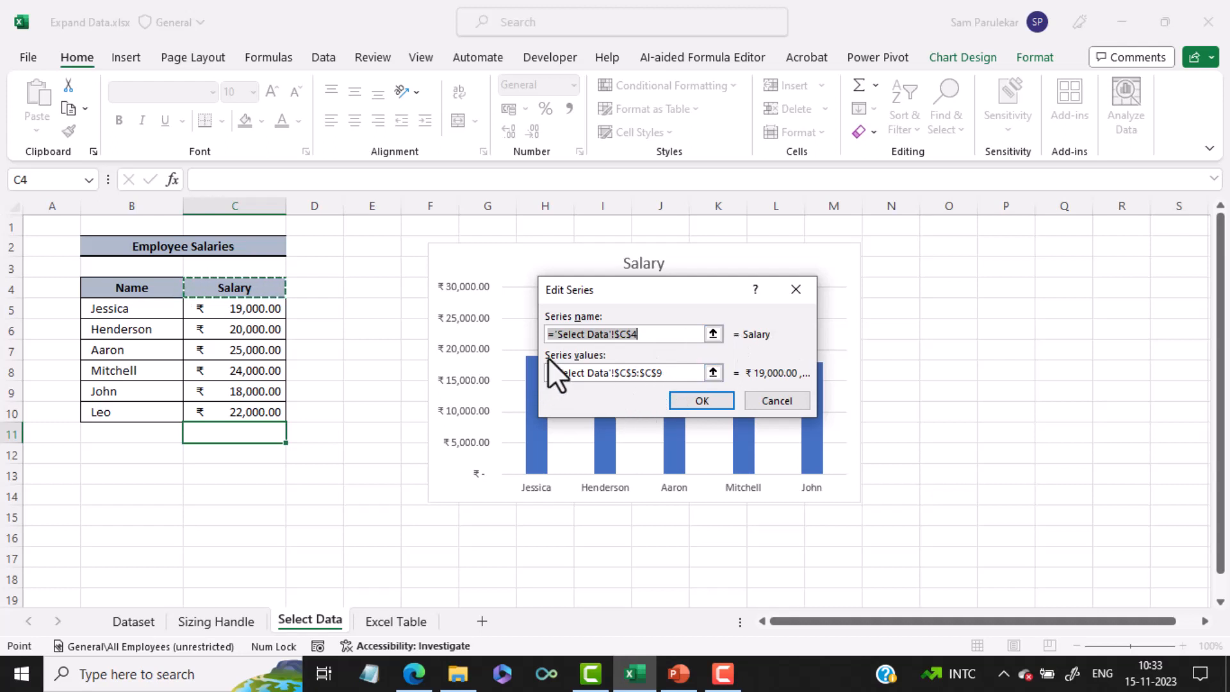
{"action": "left_click", "coordinate": [666, 372]}
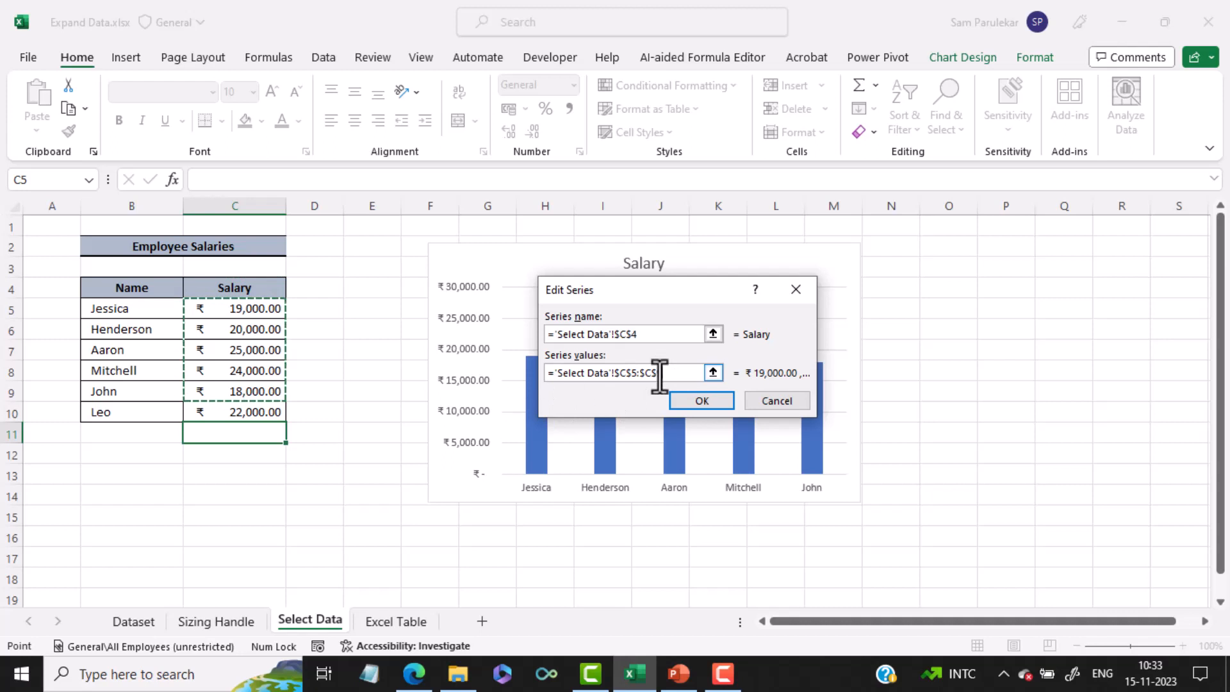
{"action": "left_click_drag", "start_coordinate": [676, 372], "coordinate": [475, 370]}
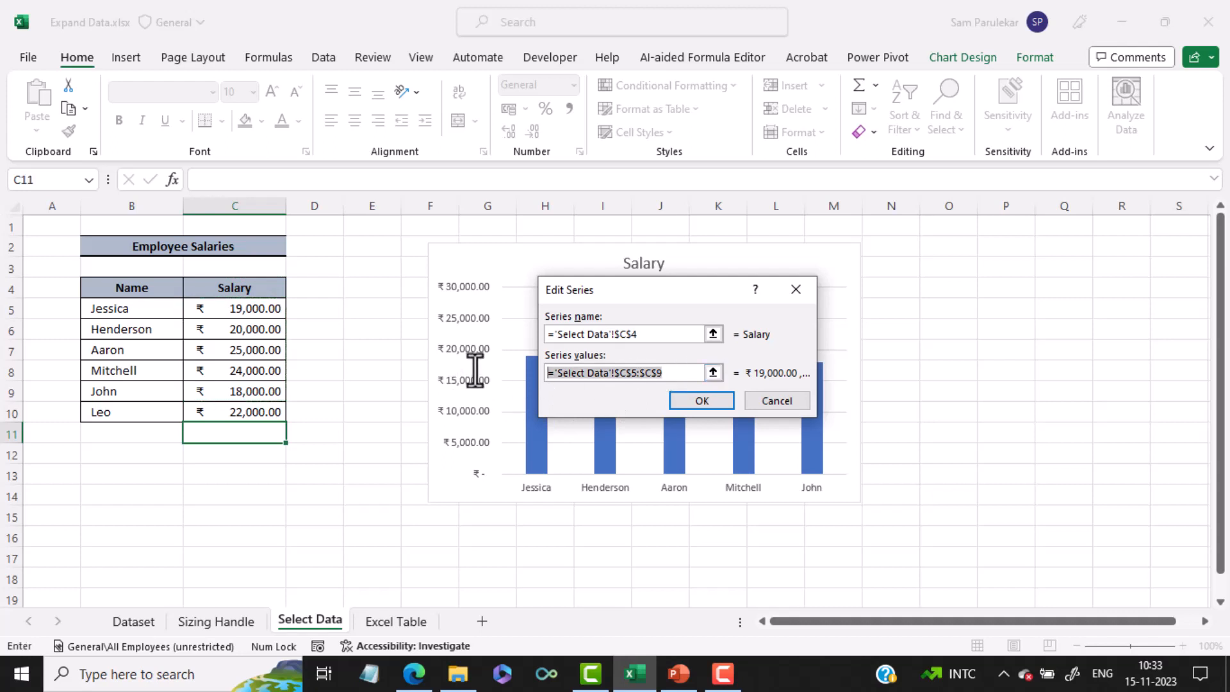
{"action": "key", "text": "BackSpace"}
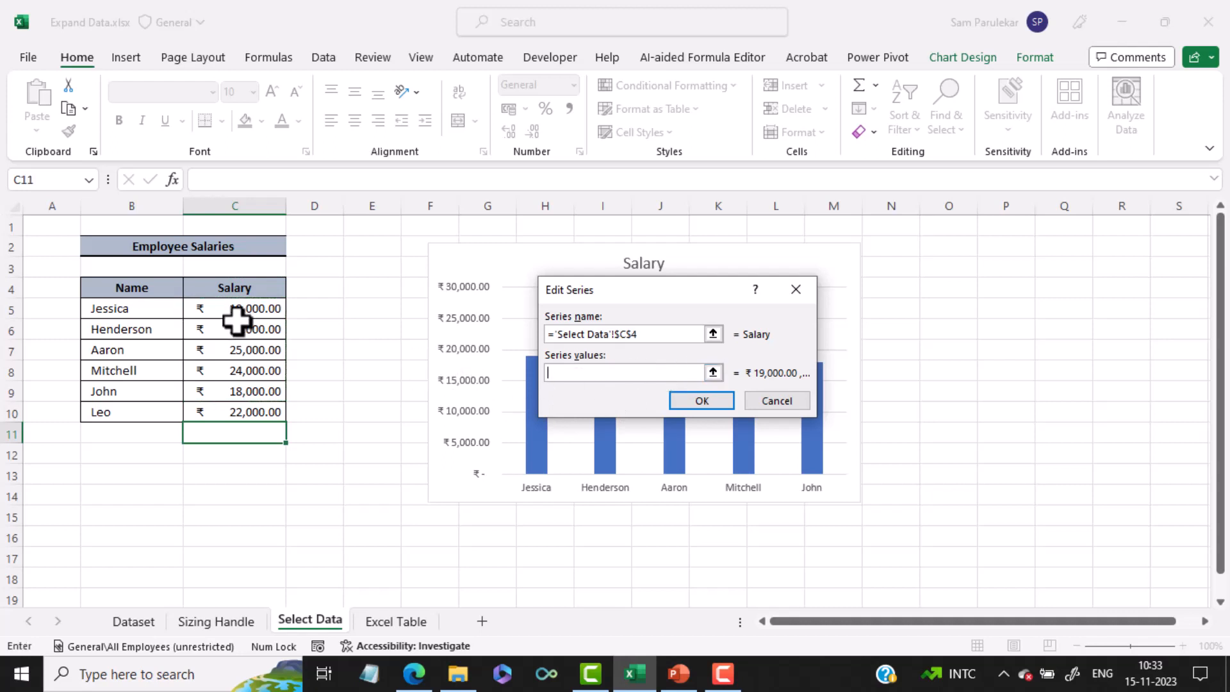
{"action": "left_click_drag", "start_coordinate": [241, 311], "coordinate": [232, 410]}
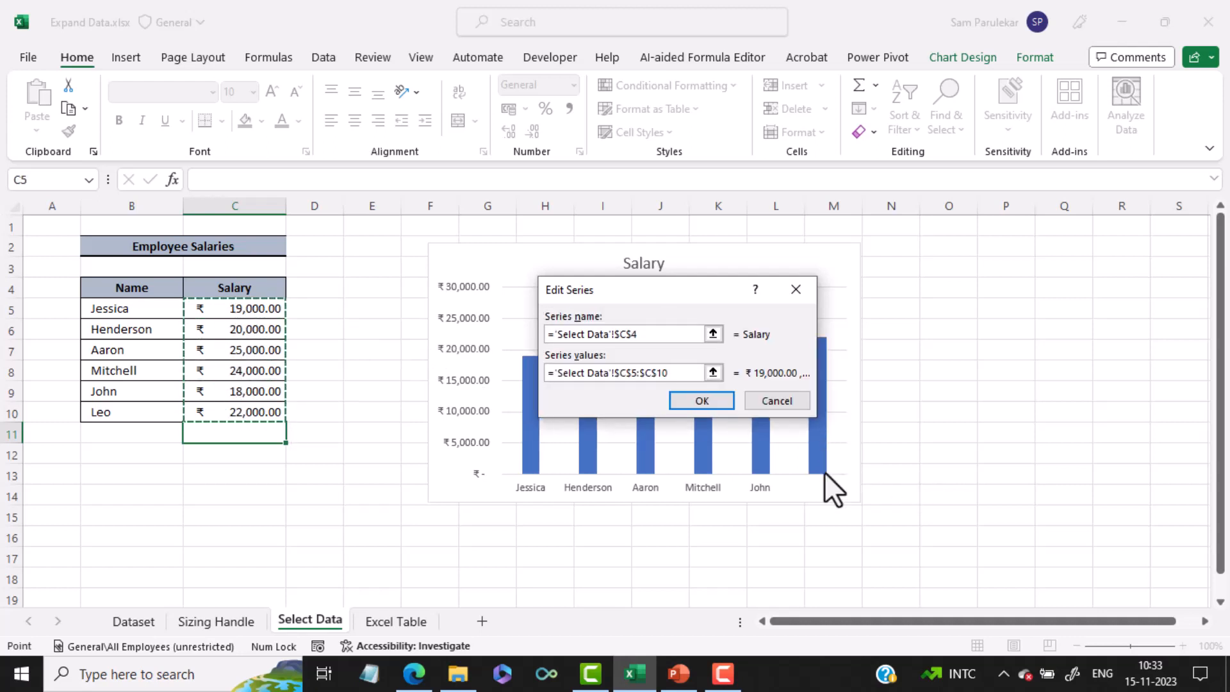
{"action": "left_click_drag", "start_coordinate": [708, 292], "coordinate": [659, 206]}
{"action": "left_click", "coordinate": [660, 320]}
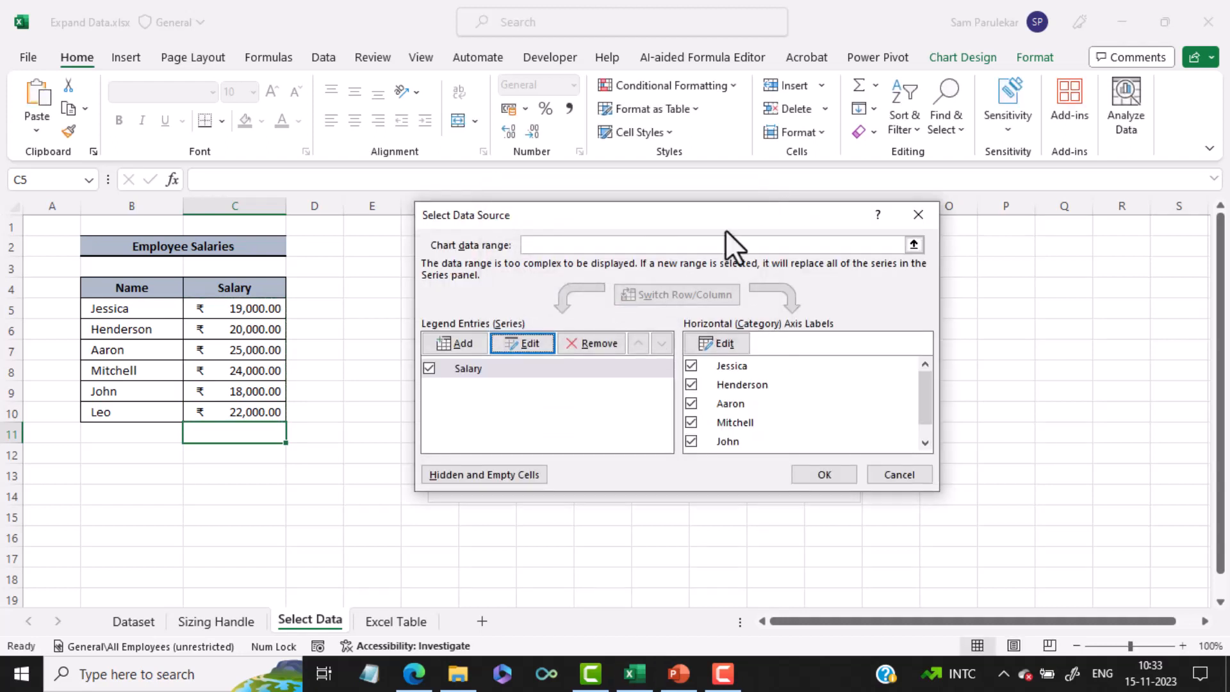
Set the chart's horizontal axis label range to B5:B10 and apply the data source changes
{"action": "left_click_drag", "start_coordinate": [733, 218], "coordinate": [766, 65]}
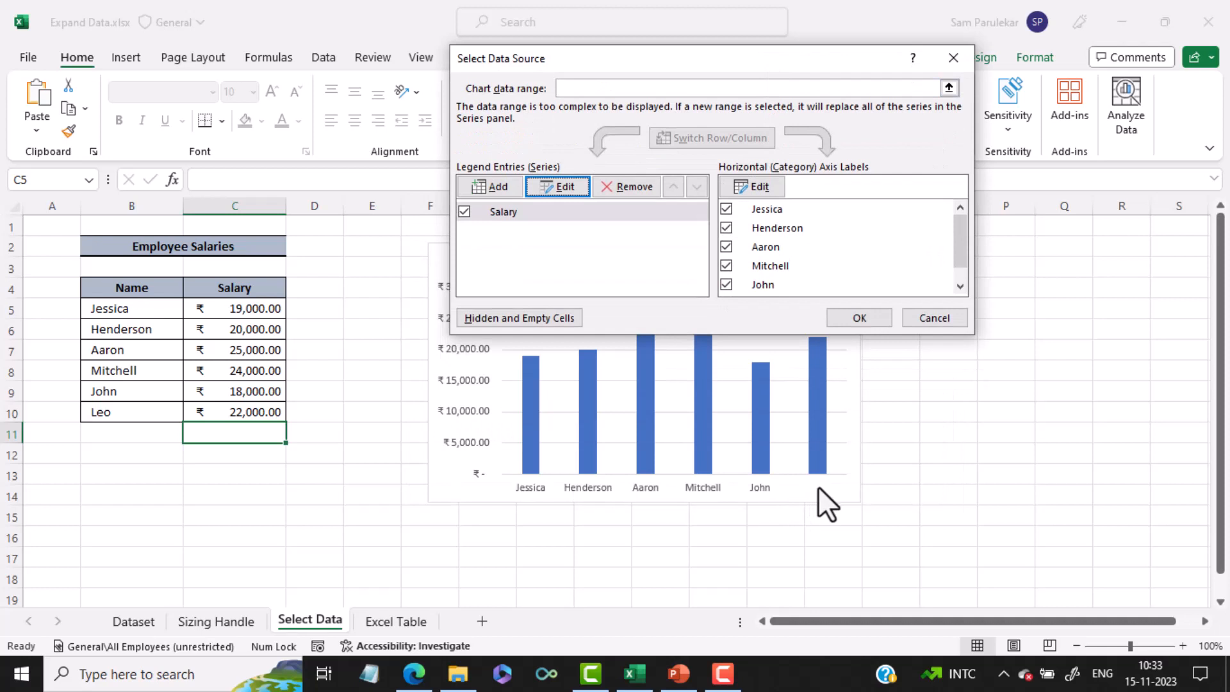
{"action": "left_click", "coordinate": [761, 194]}
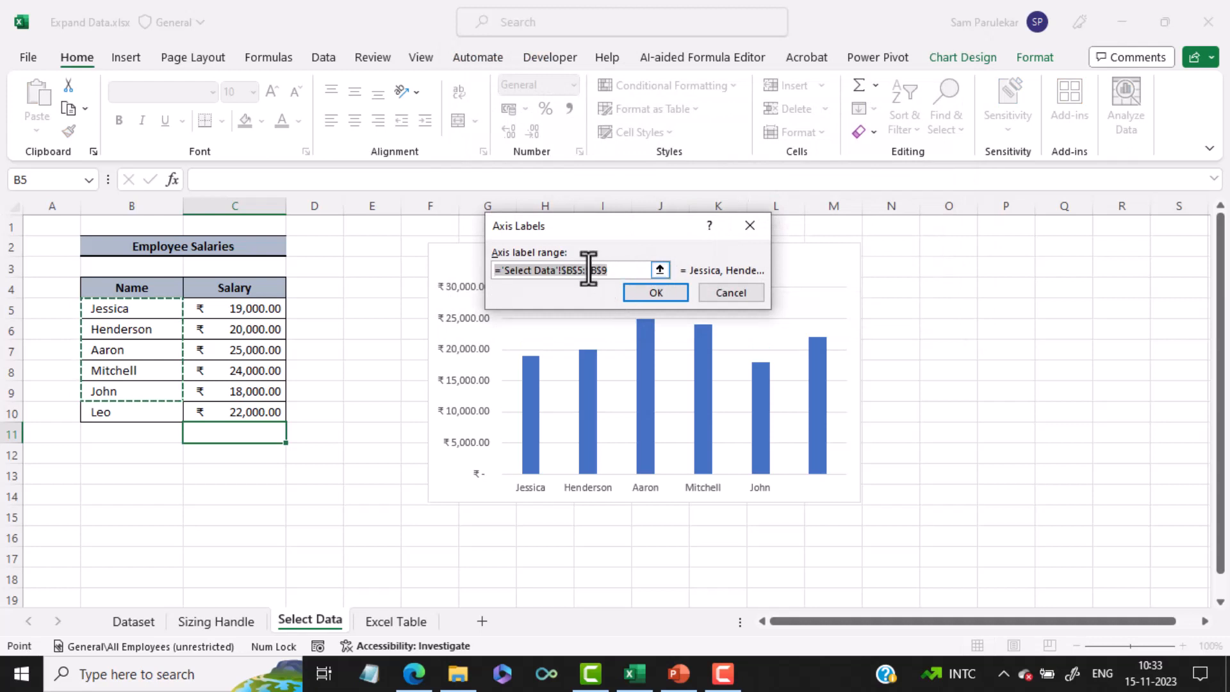
{"action": "left_click_drag", "start_coordinate": [128, 309], "coordinate": [126, 415]}
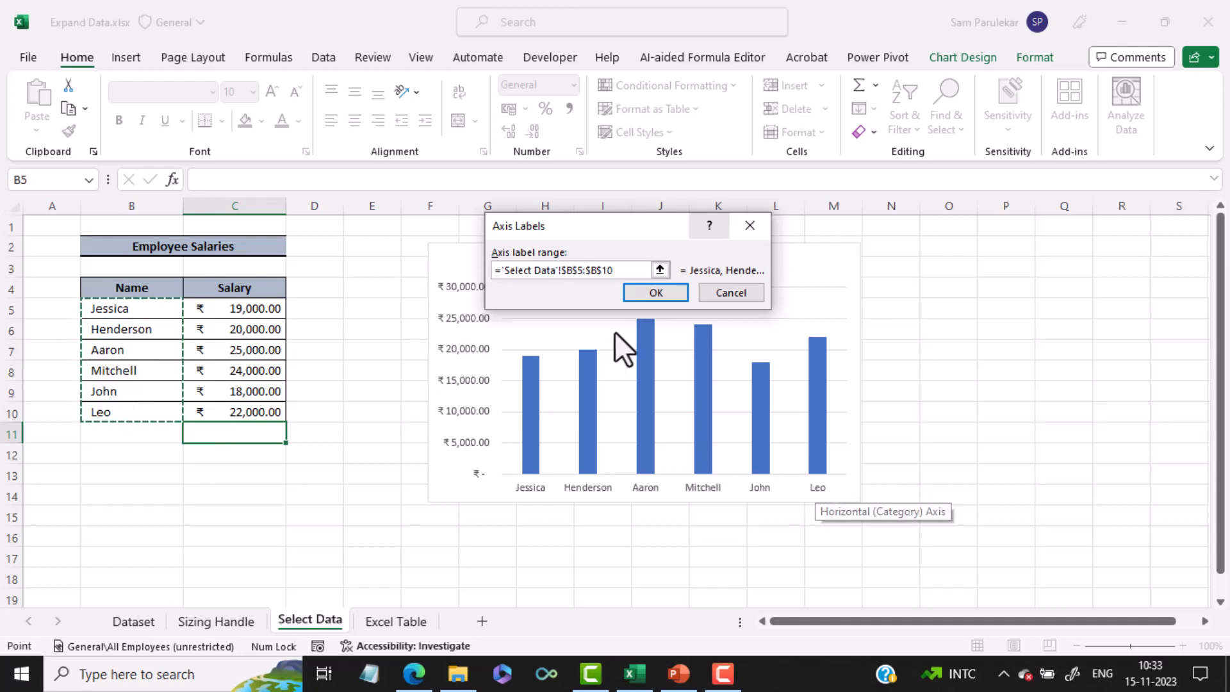
{"action": "left_click", "coordinate": [674, 294]}
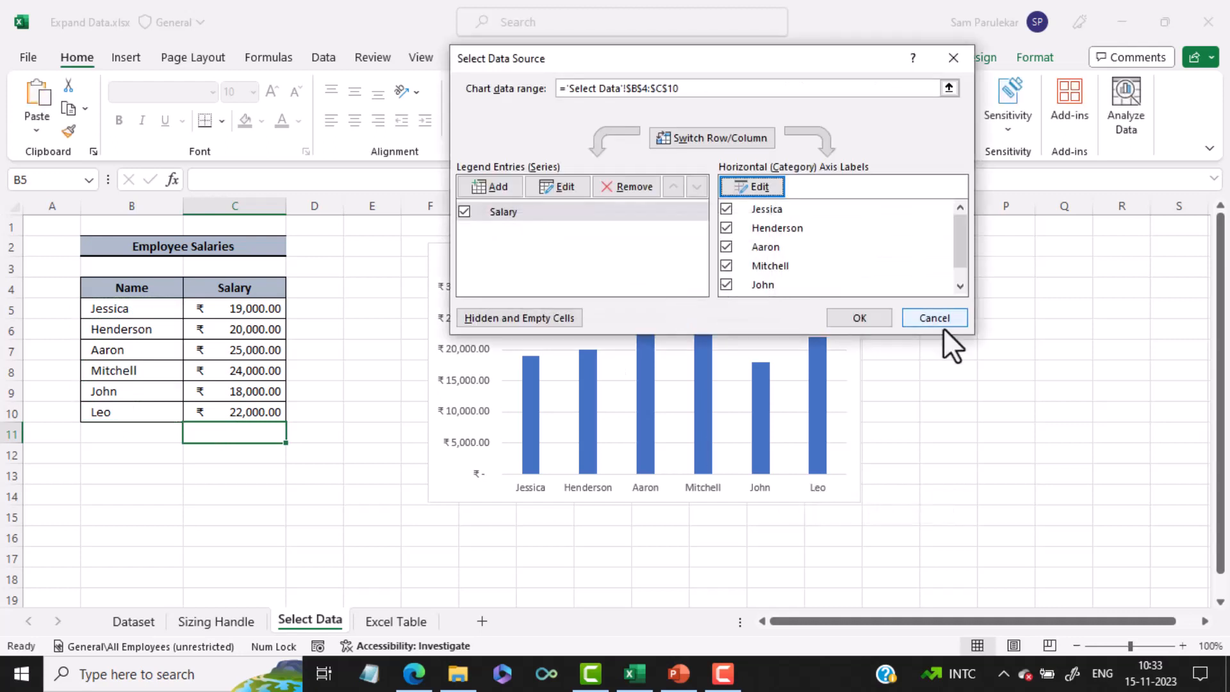
{"action": "left_click", "coordinate": [852, 317]}
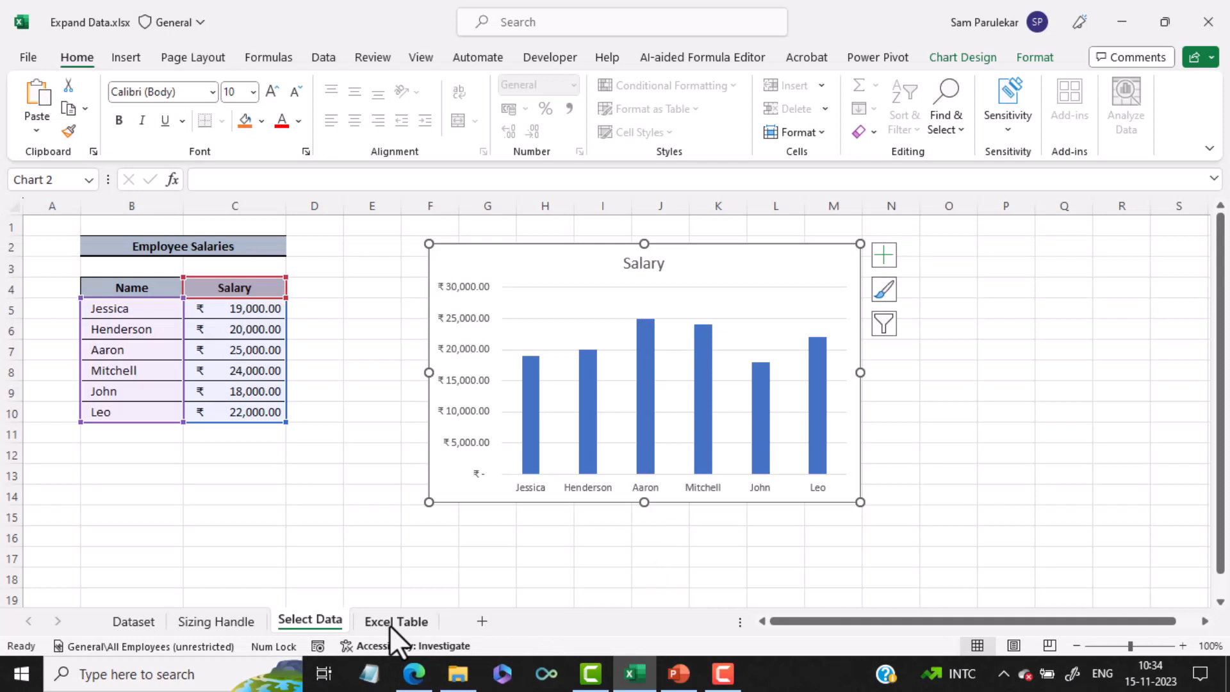
On the Excel Table sheet, insert a 2-D clustered column chart of the employee salaries
{"action": "left_click", "coordinate": [390, 626]}
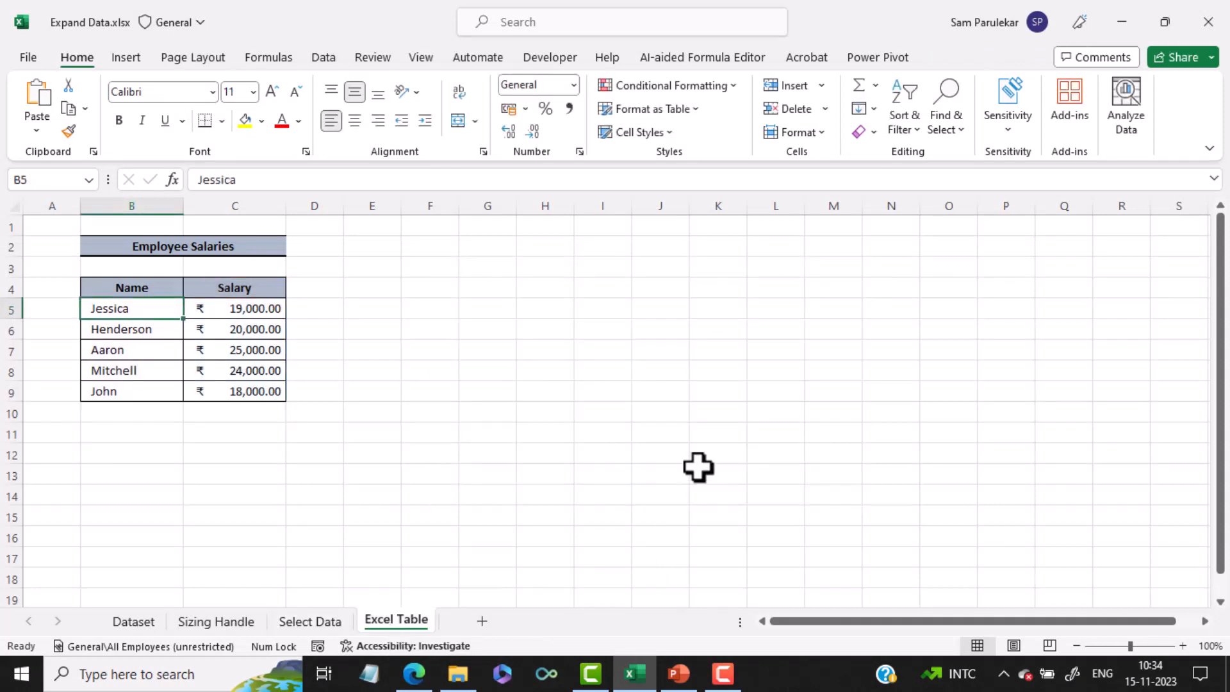
{"action": "left_click", "coordinate": [157, 332]}
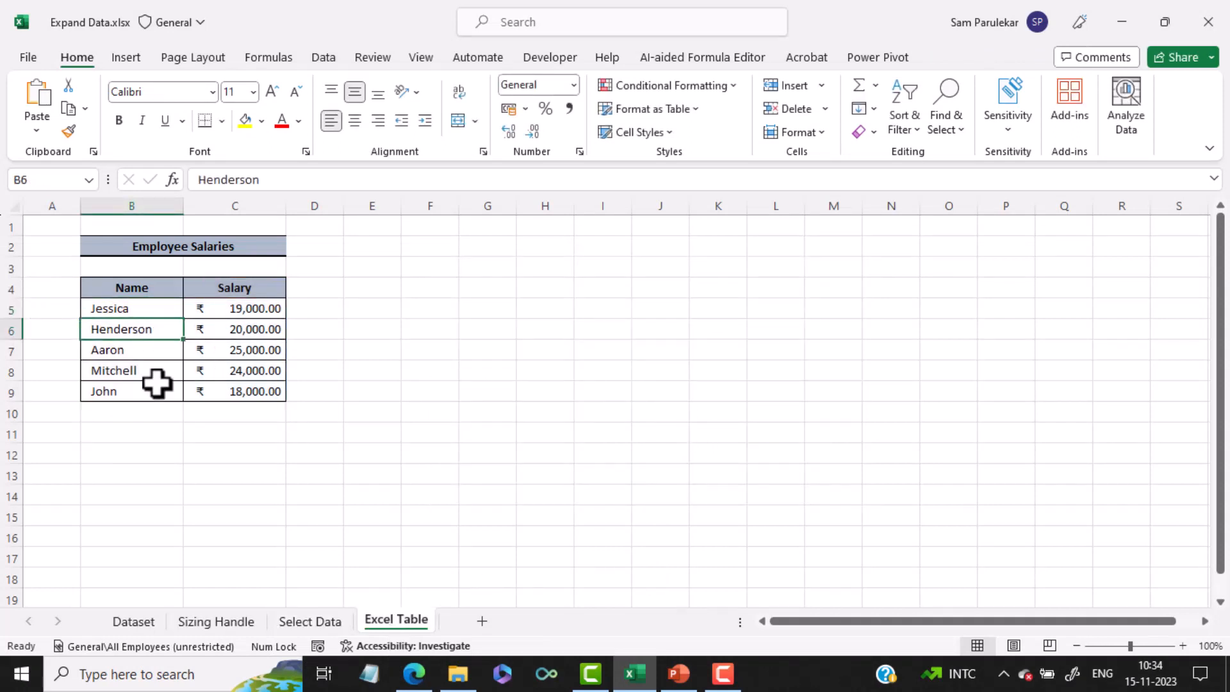
{"action": "left_click", "coordinate": [136, 64]}
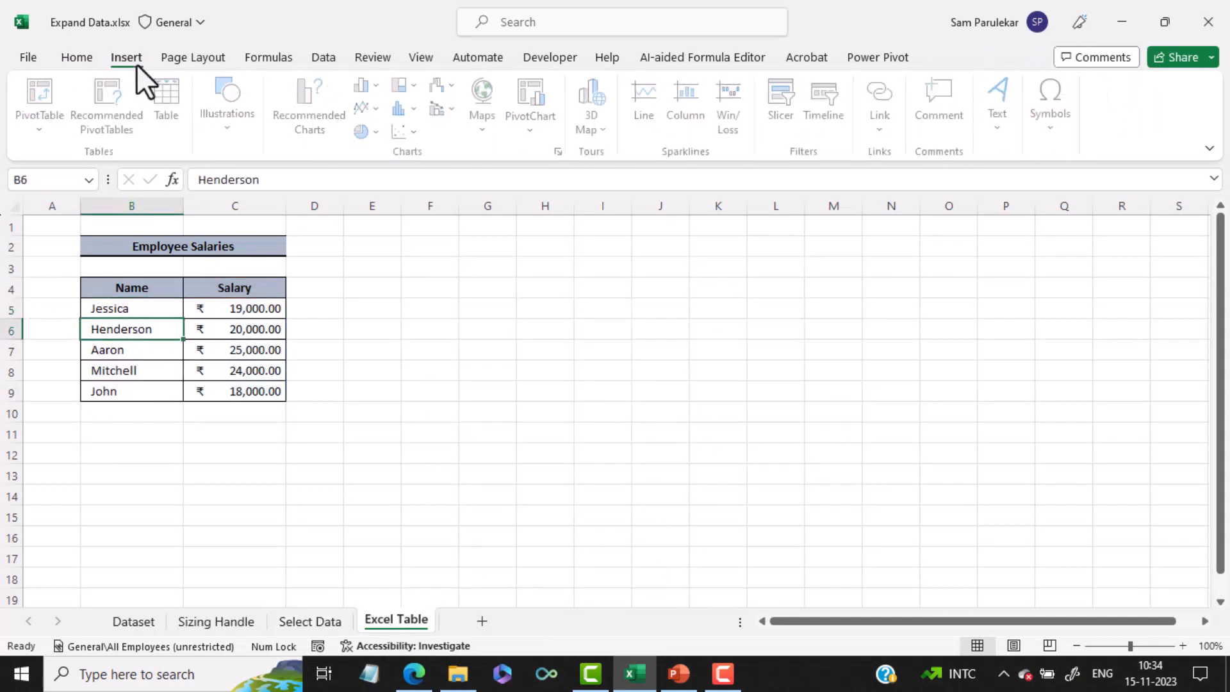
{"action": "left_click", "coordinate": [372, 90]}
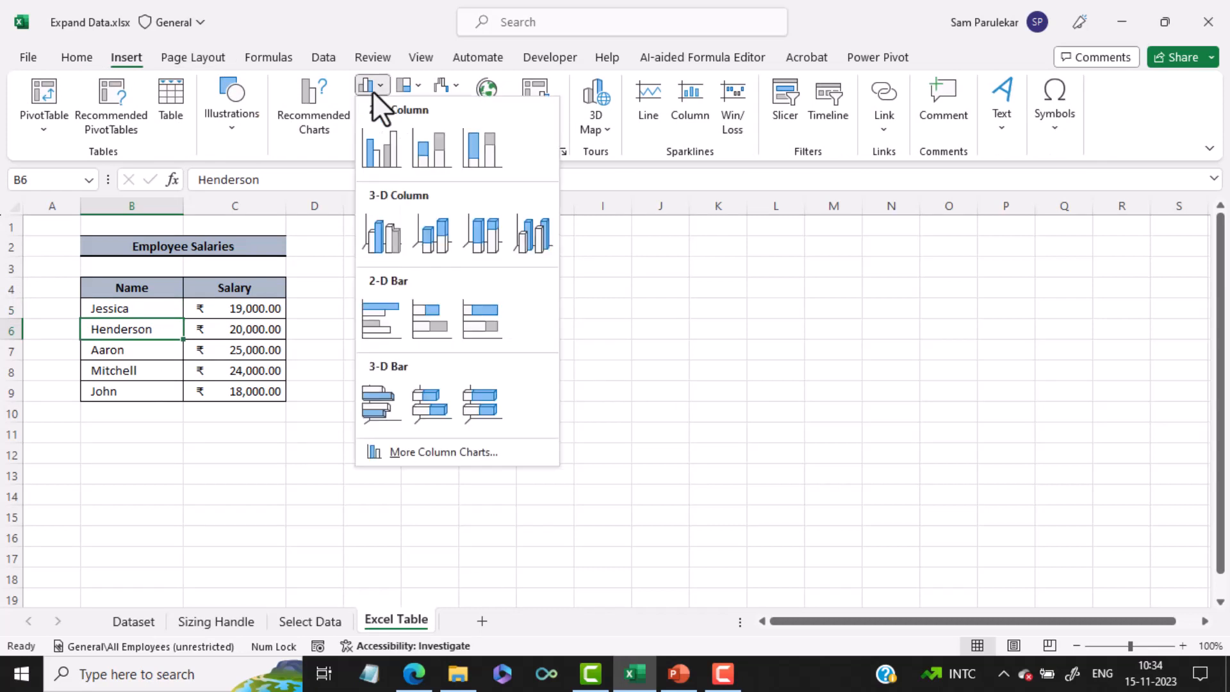
{"action": "left_click", "coordinate": [380, 148]}
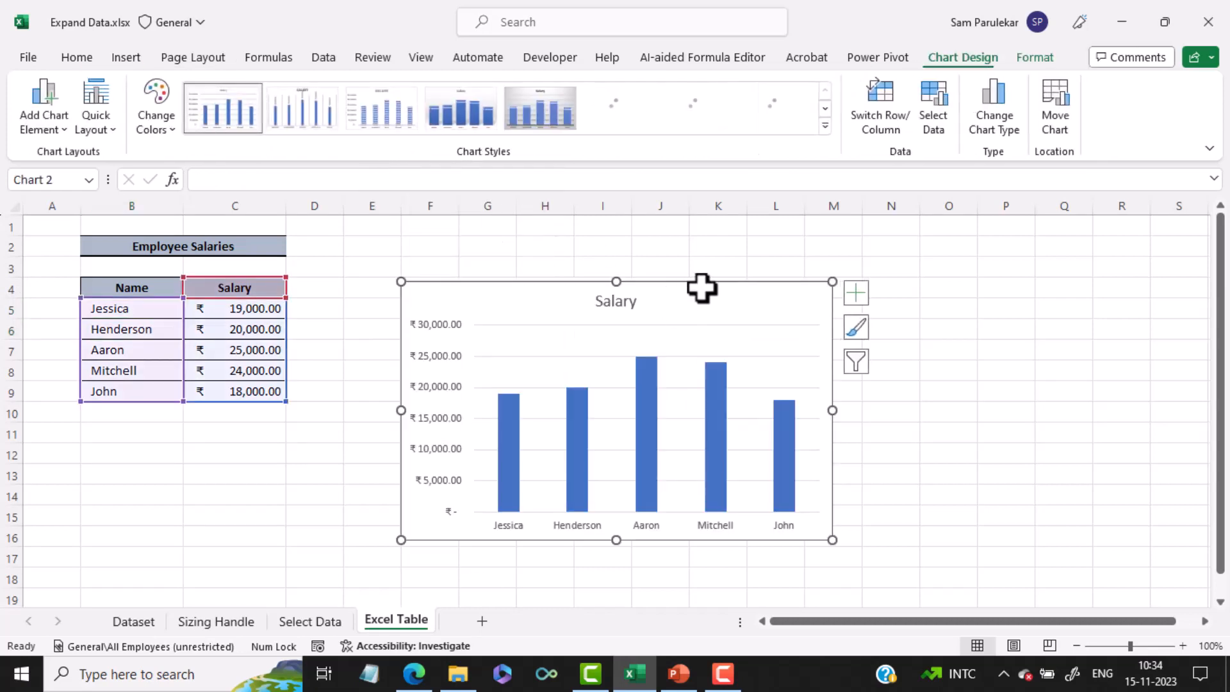
Move the Salary chart farther from the data, so it covers about columns G to N and rows 2 to 14
{"action": "left_click_drag", "start_coordinate": [703, 282], "coordinate": [779, 242]}
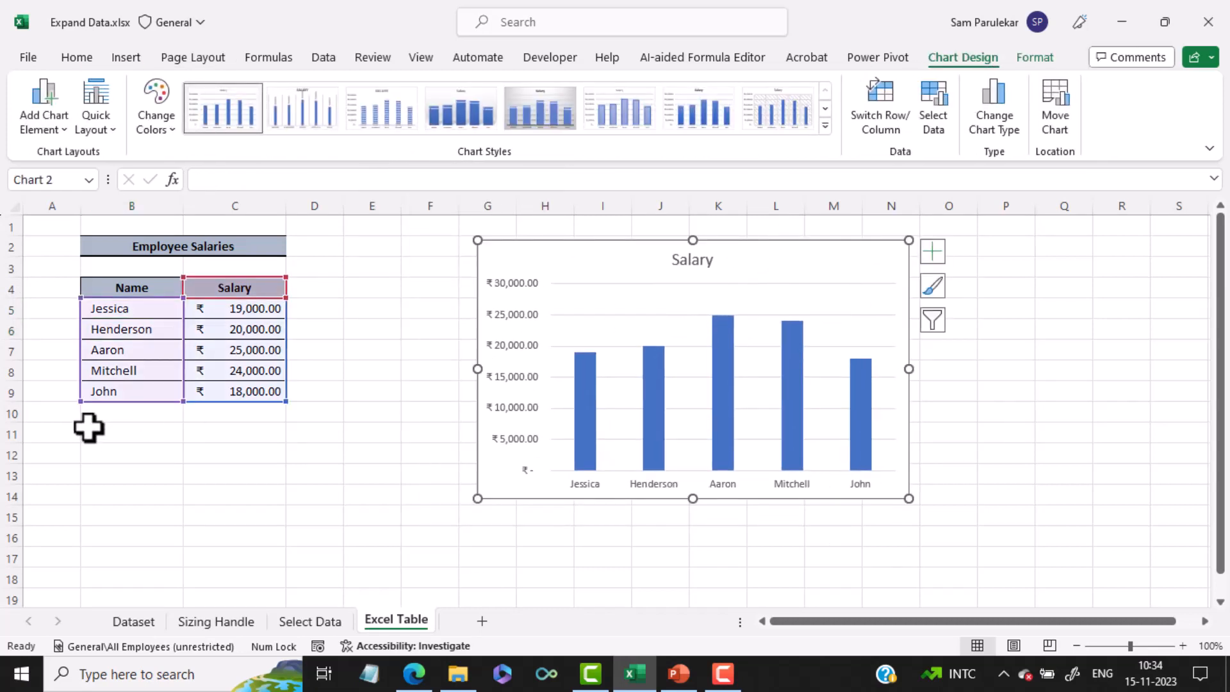
{"action": "left_click", "coordinate": [136, 409]}
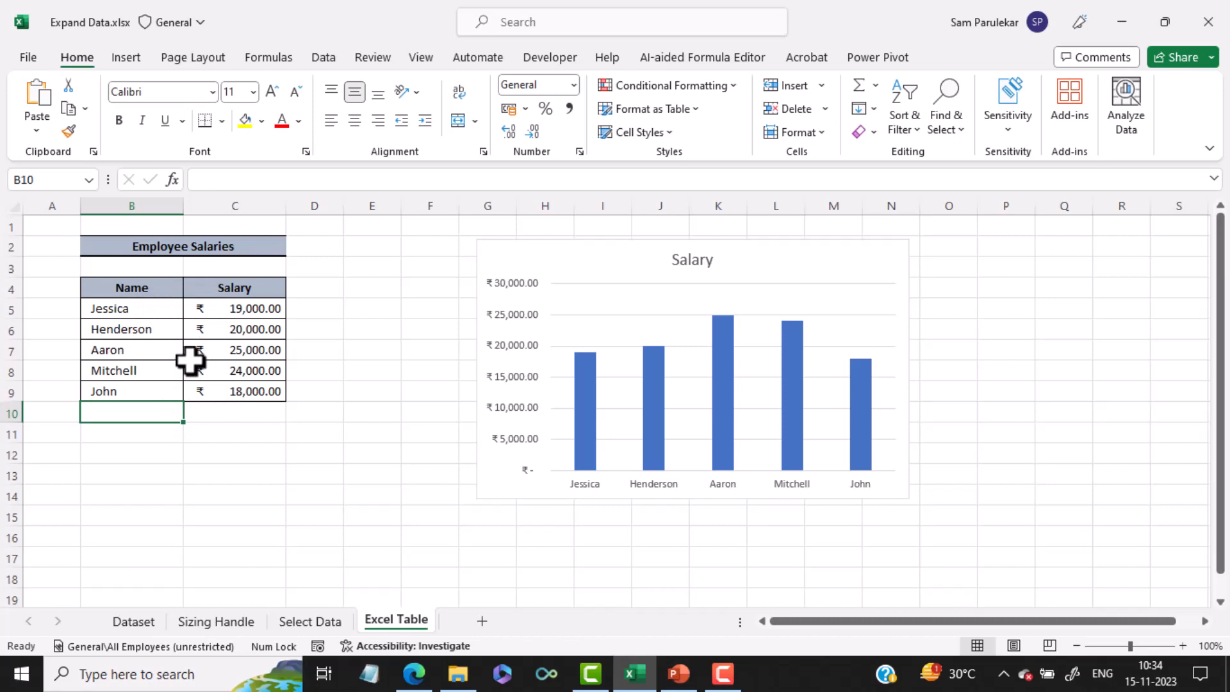
Convert the employee salary data in B4:C9 into an Excel table with a header row
{"action": "left_click", "coordinate": [141, 322]}
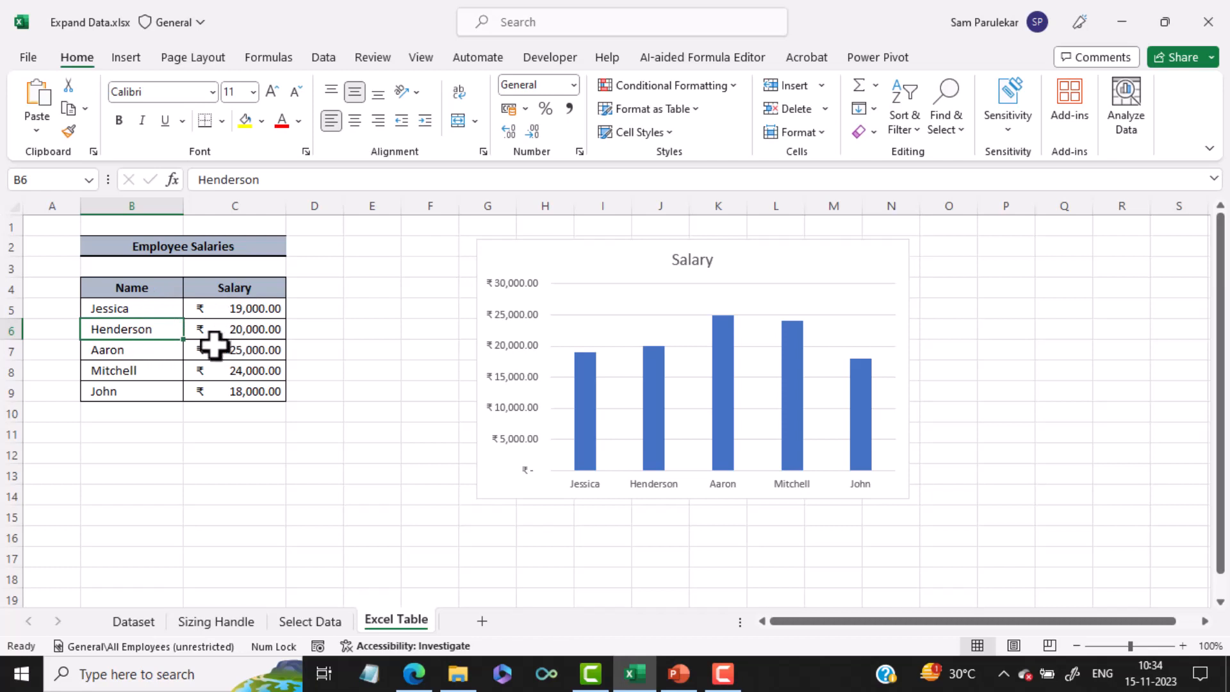
{"action": "left_click", "coordinate": [127, 61]}
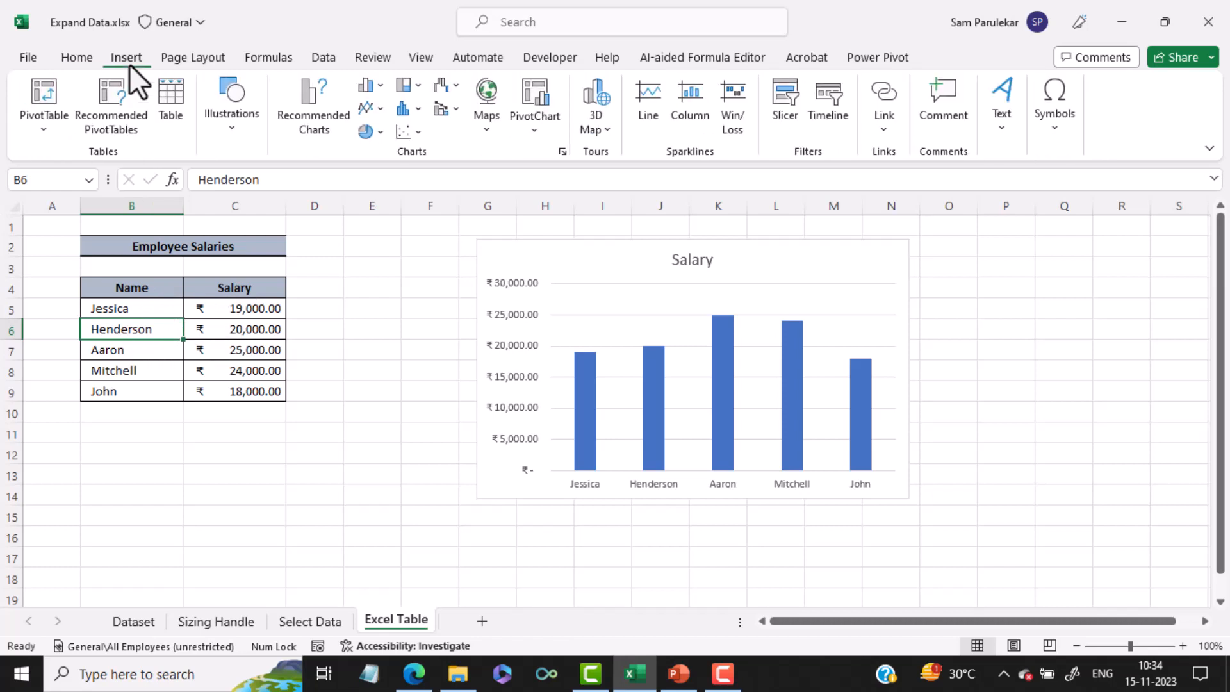
{"action": "left_click", "coordinate": [168, 108]}
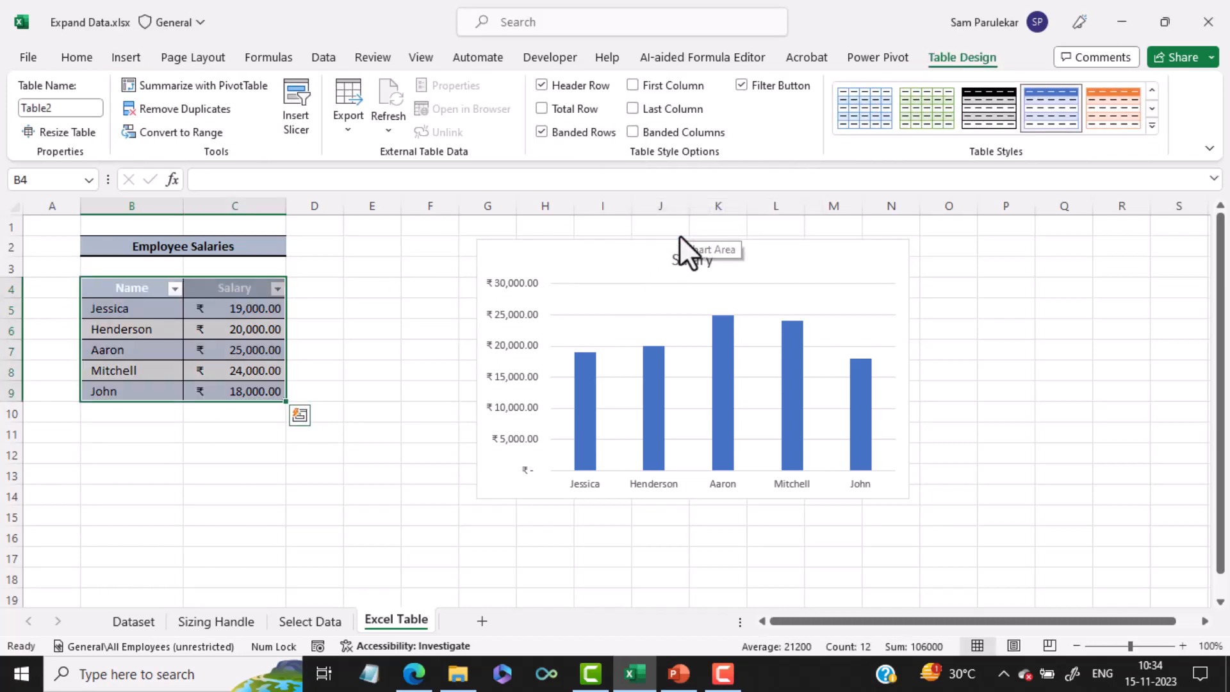
Add a new employee row directly below the table, with the employee's name in B10 and a salary of 22000 in C10
{"action": "left_click", "coordinate": [120, 420]}
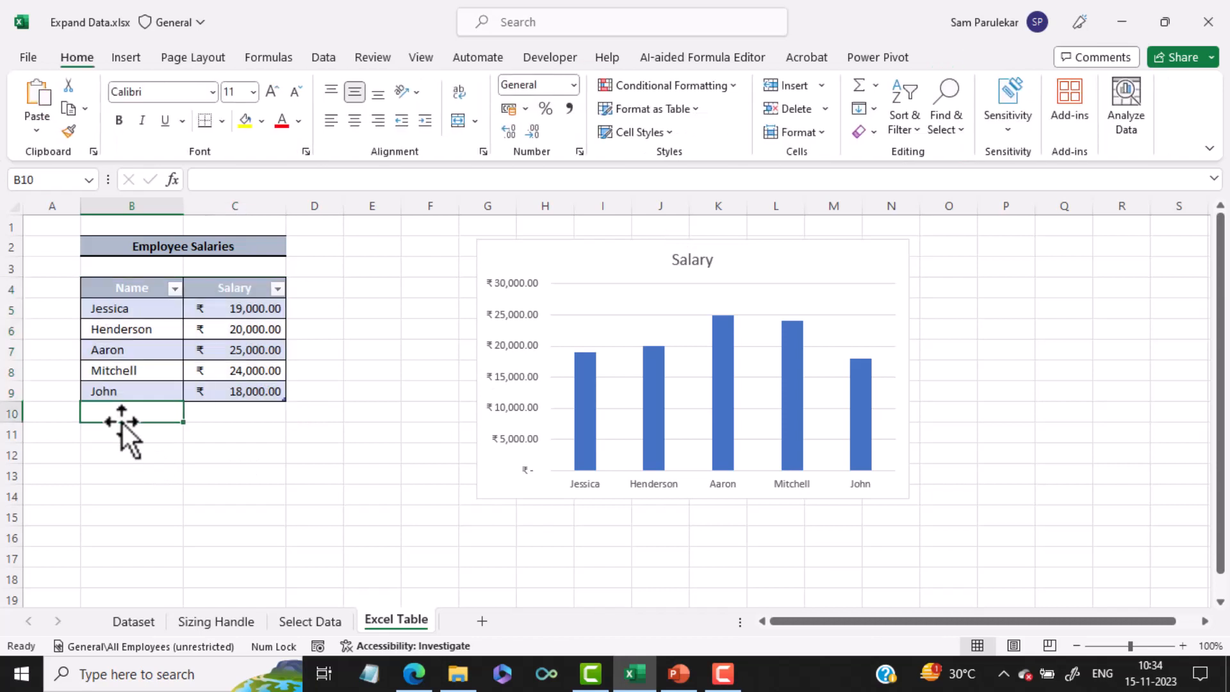
{"action": "type", "text": "Leo"}
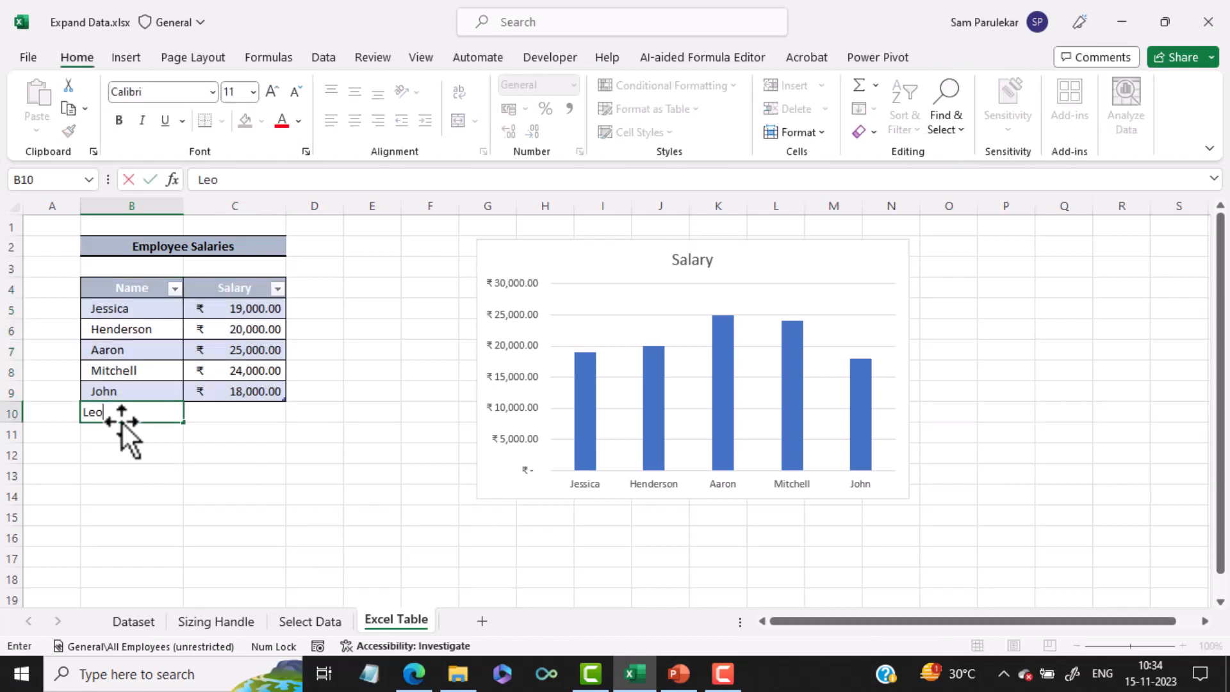
{"action": "left_click", "coordinate": [238, 416]}
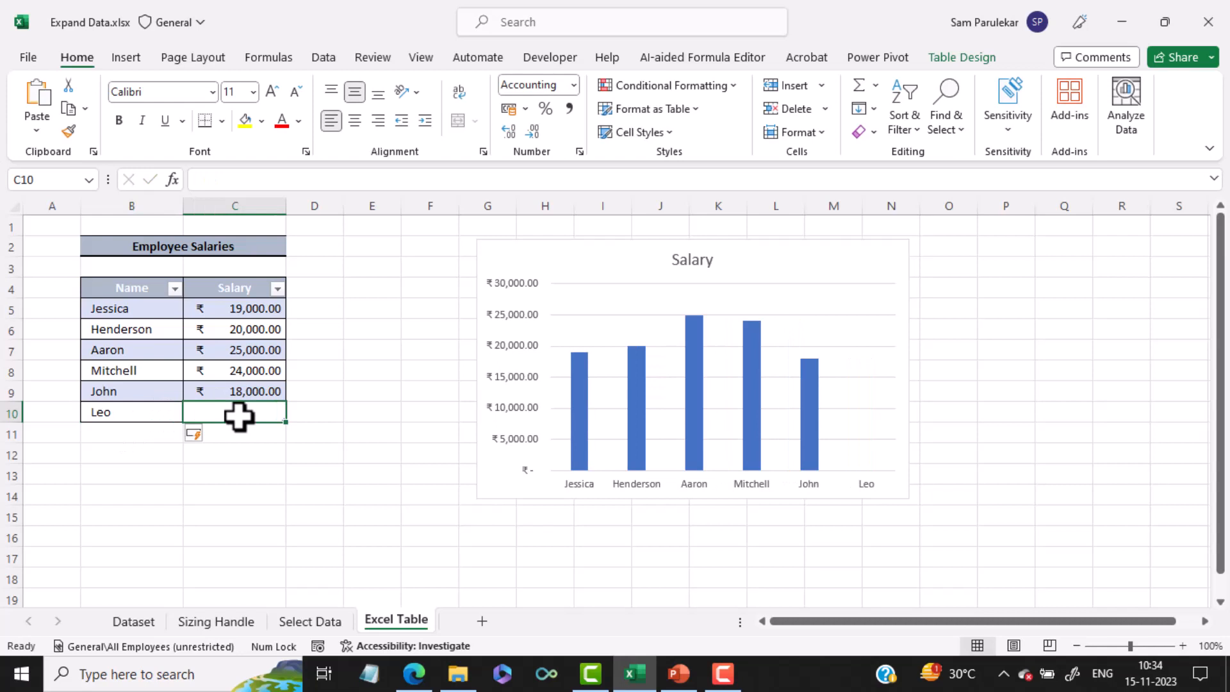
{"action": "type", "text": "22000"}
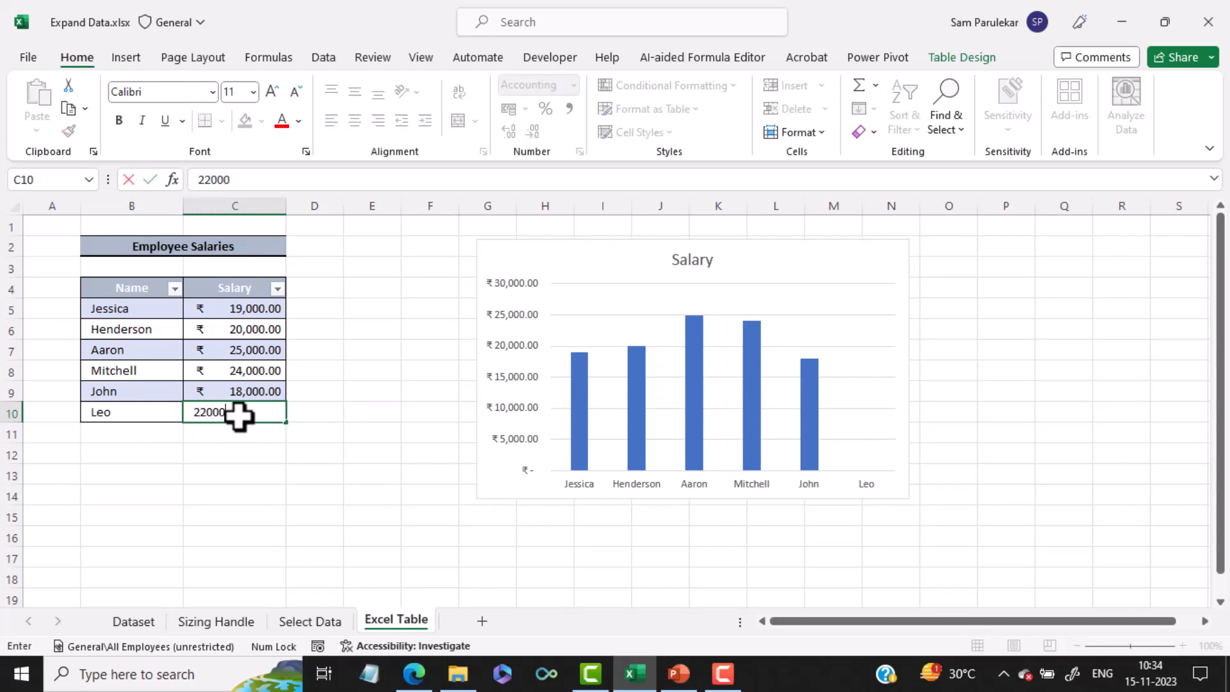
{"action": "key", "text": "Return"}
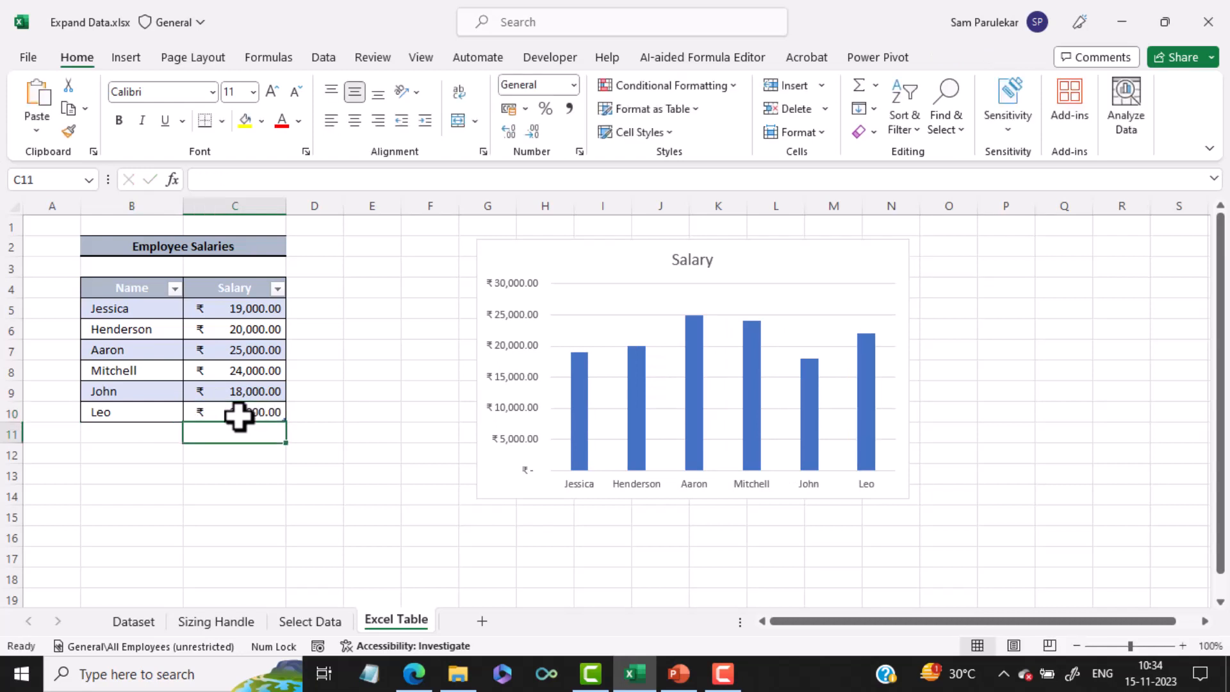